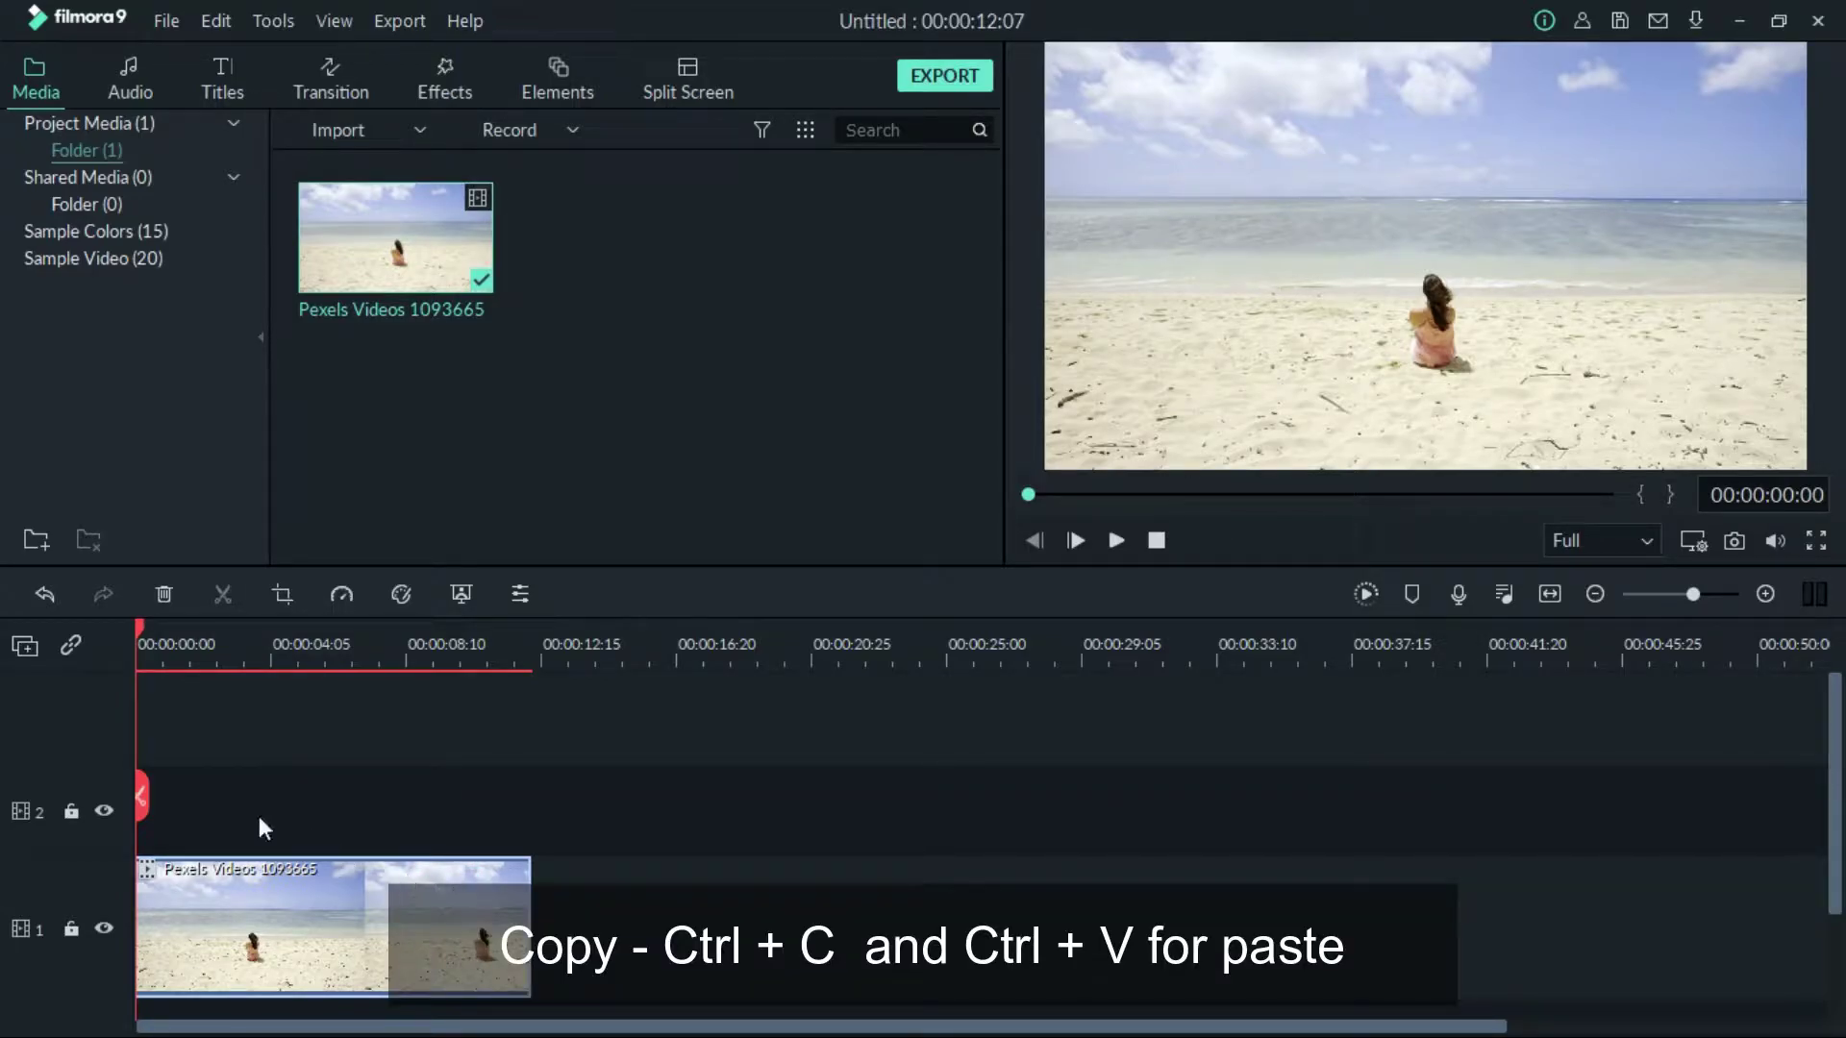
Step: Paste a copy of the Pexels beach clip onto track 2, directly above the original
{"action": "left_click", "coordinate": [94, 773]}
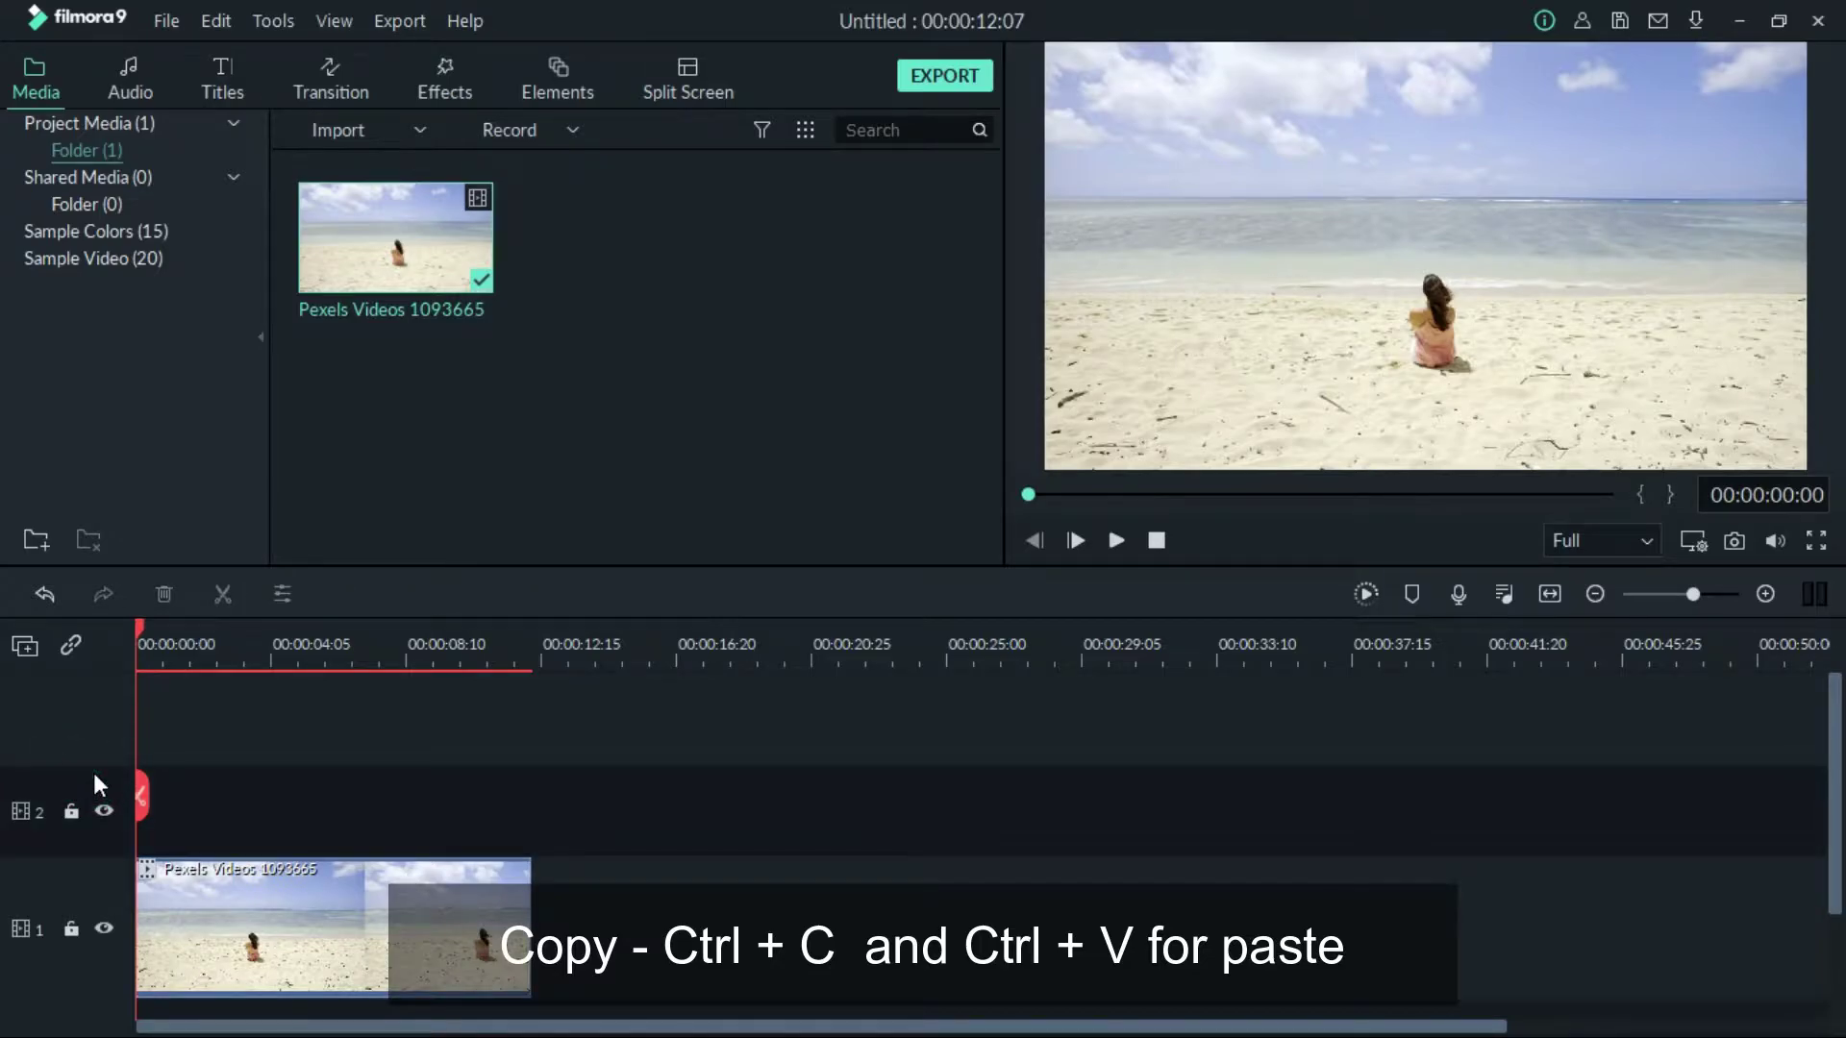
{"action": "key", "text": "ctrl+v"}
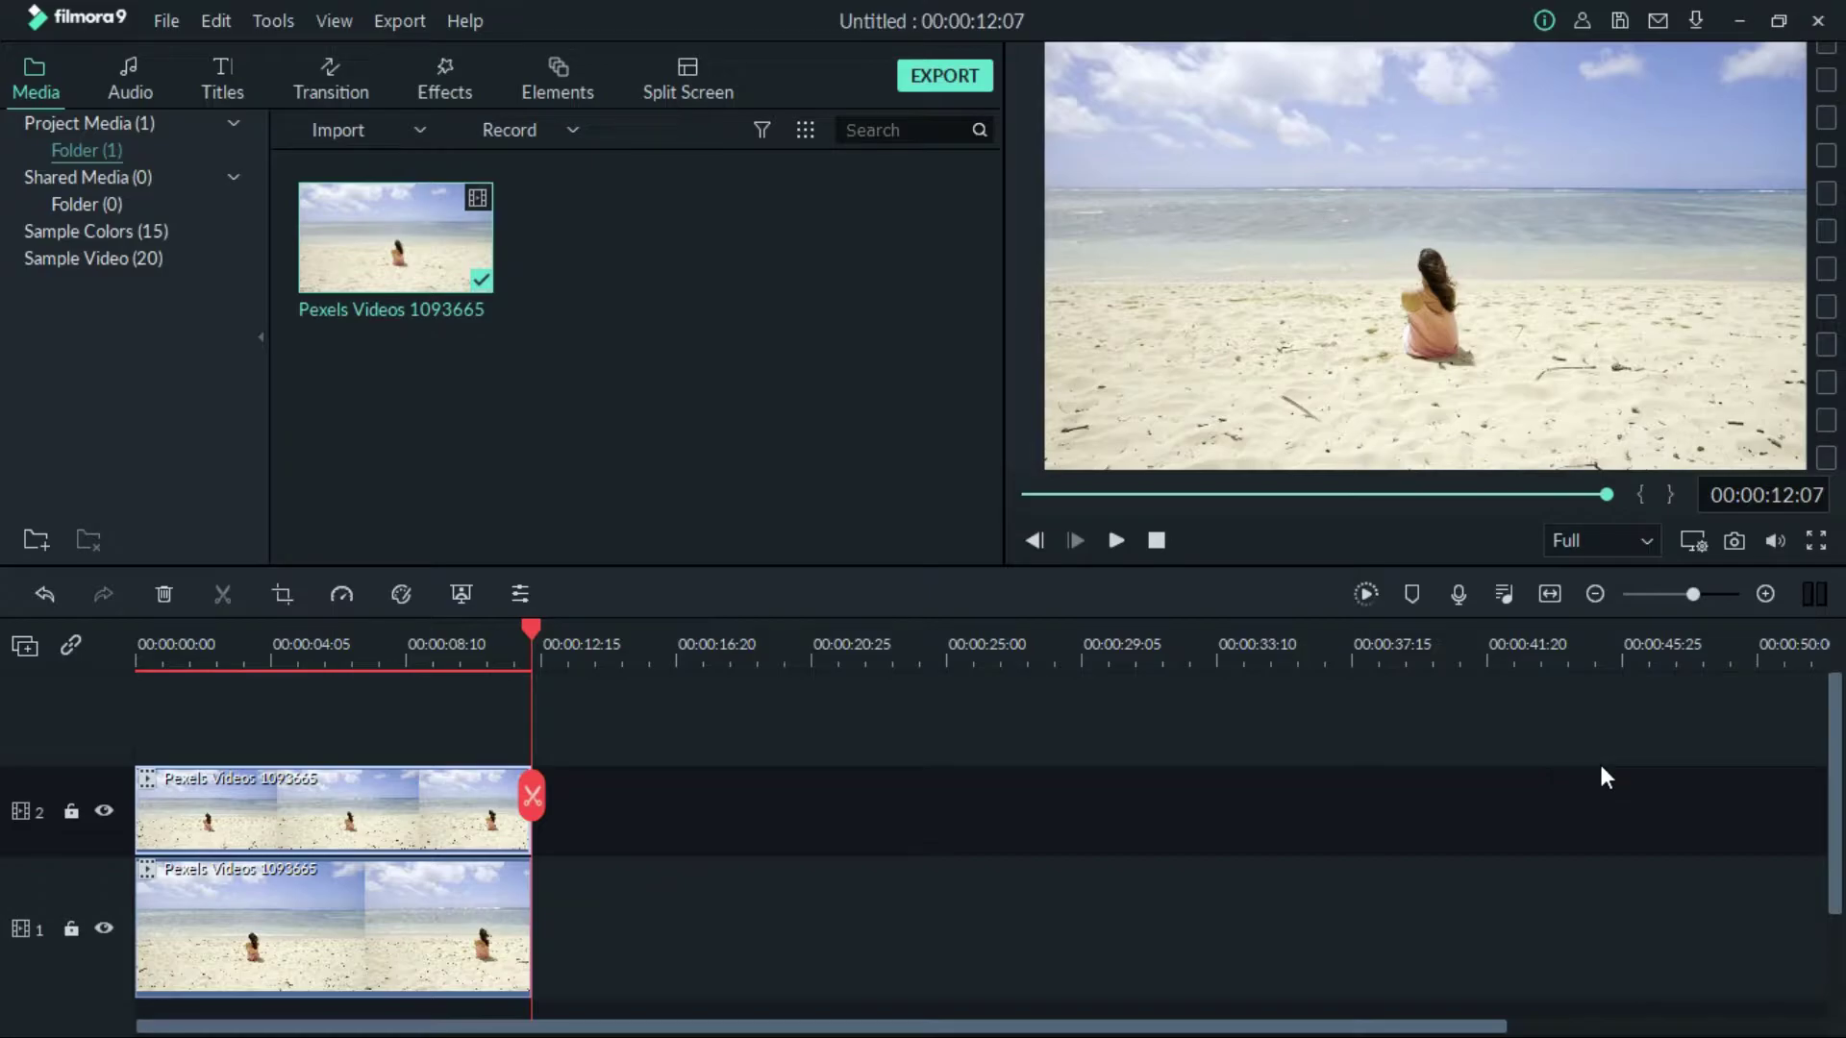
{"action": "left_click_drag", "start_coordinate": [1831, 808], "coordinate": [1836, 825]}
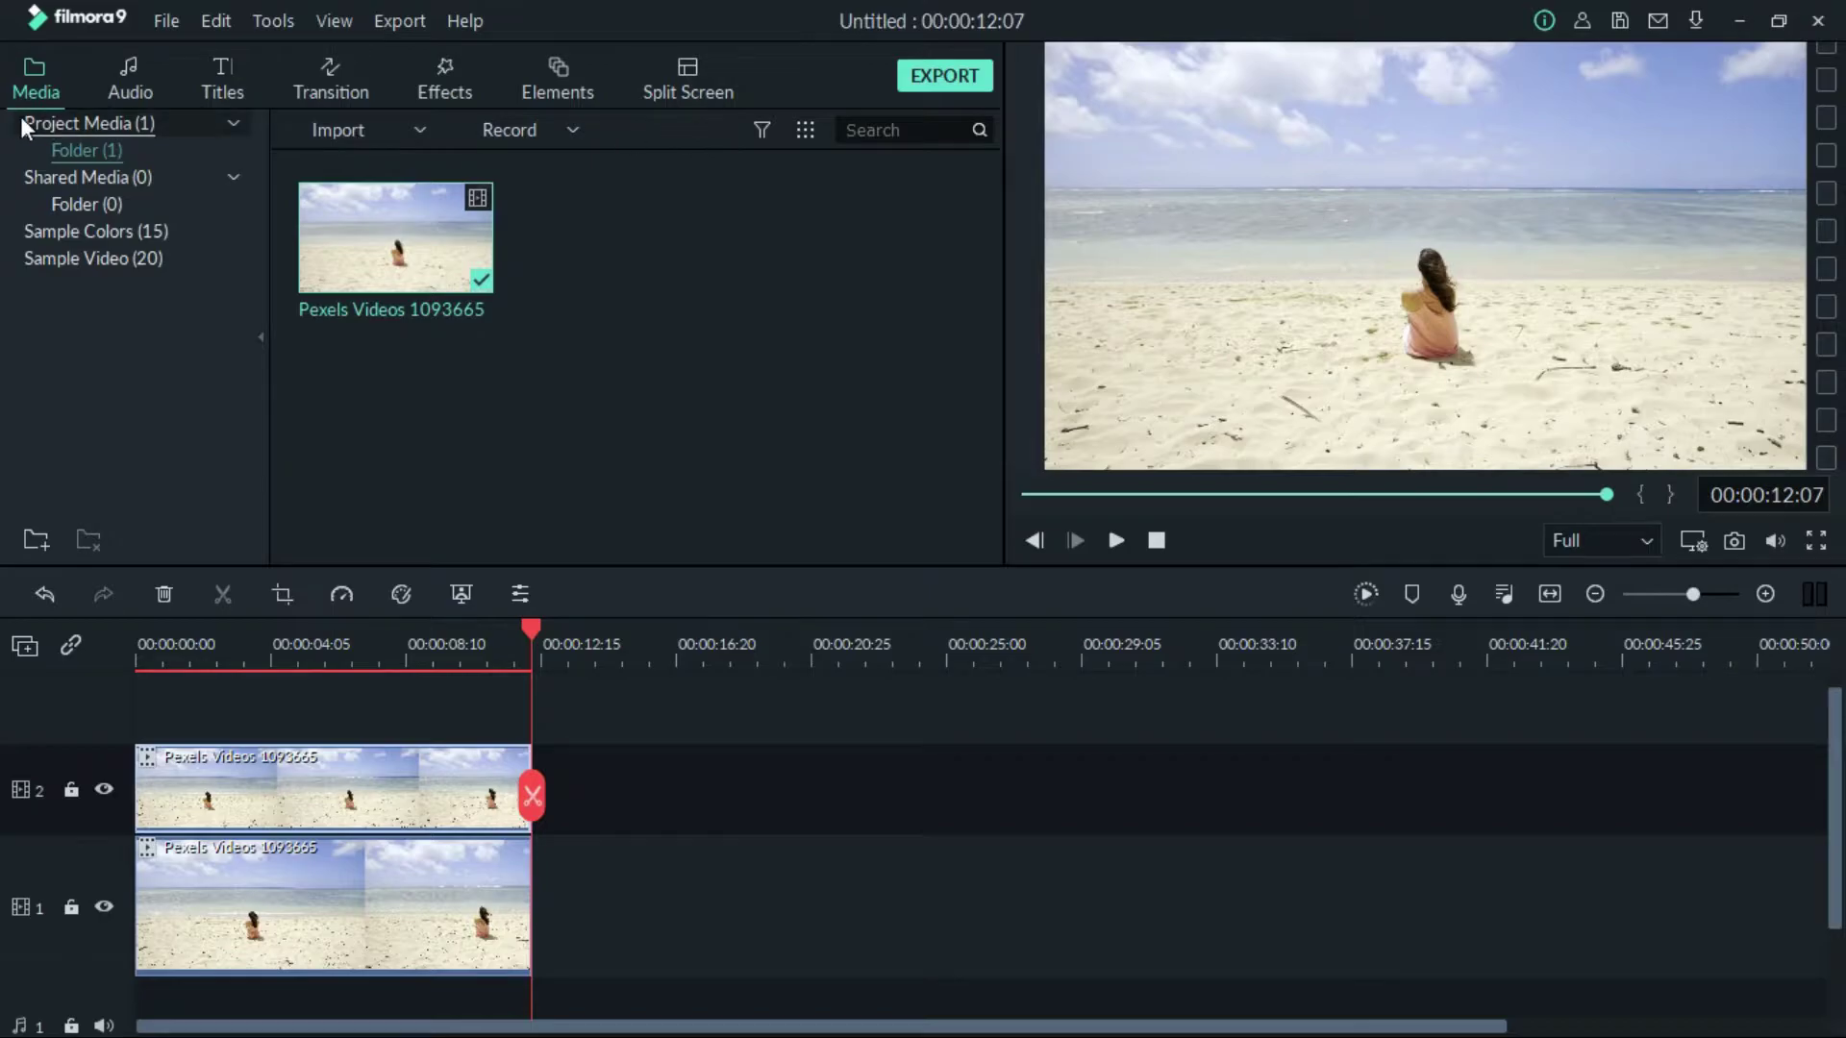
{"action": "left_click", "coordinate": [442, 85]}
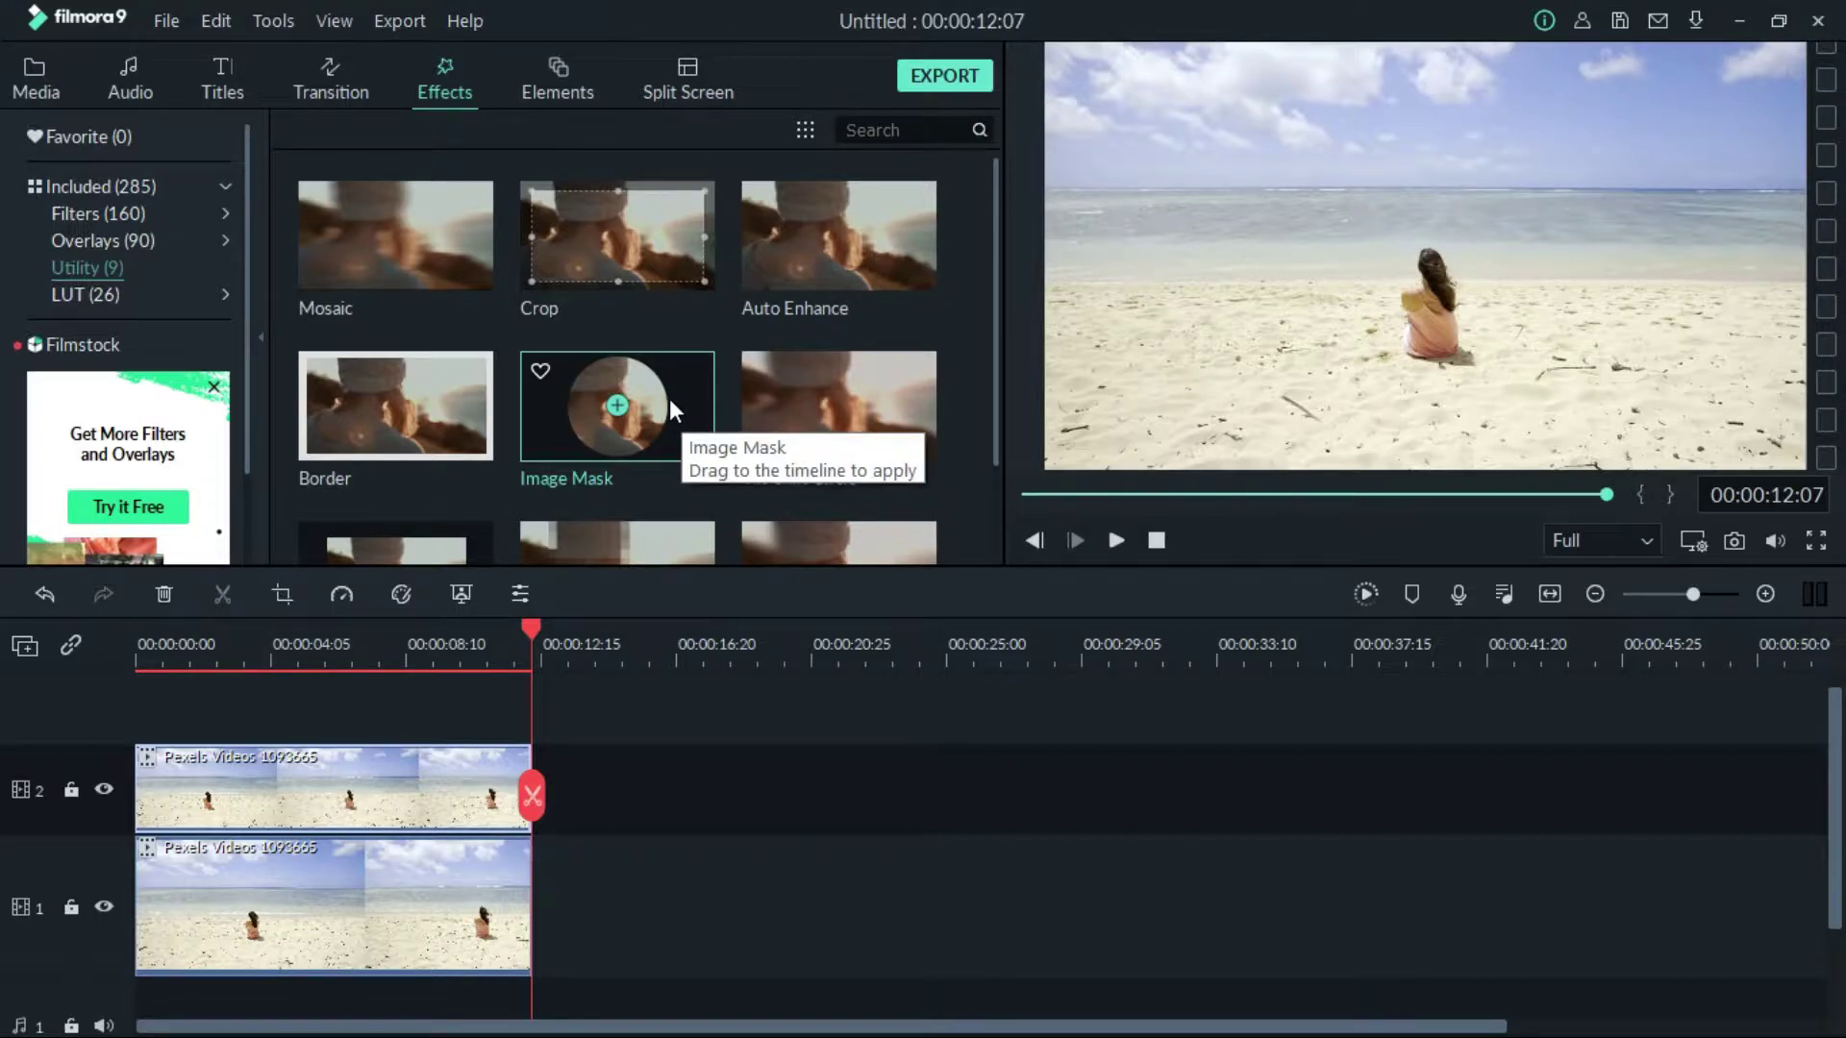
Step: Apply the Image Mask effect to the track-2 clip and return to the media library
{"action": "left_click_drag", "start_coordinate": [671, 402], "coordinate": [317, 810]}
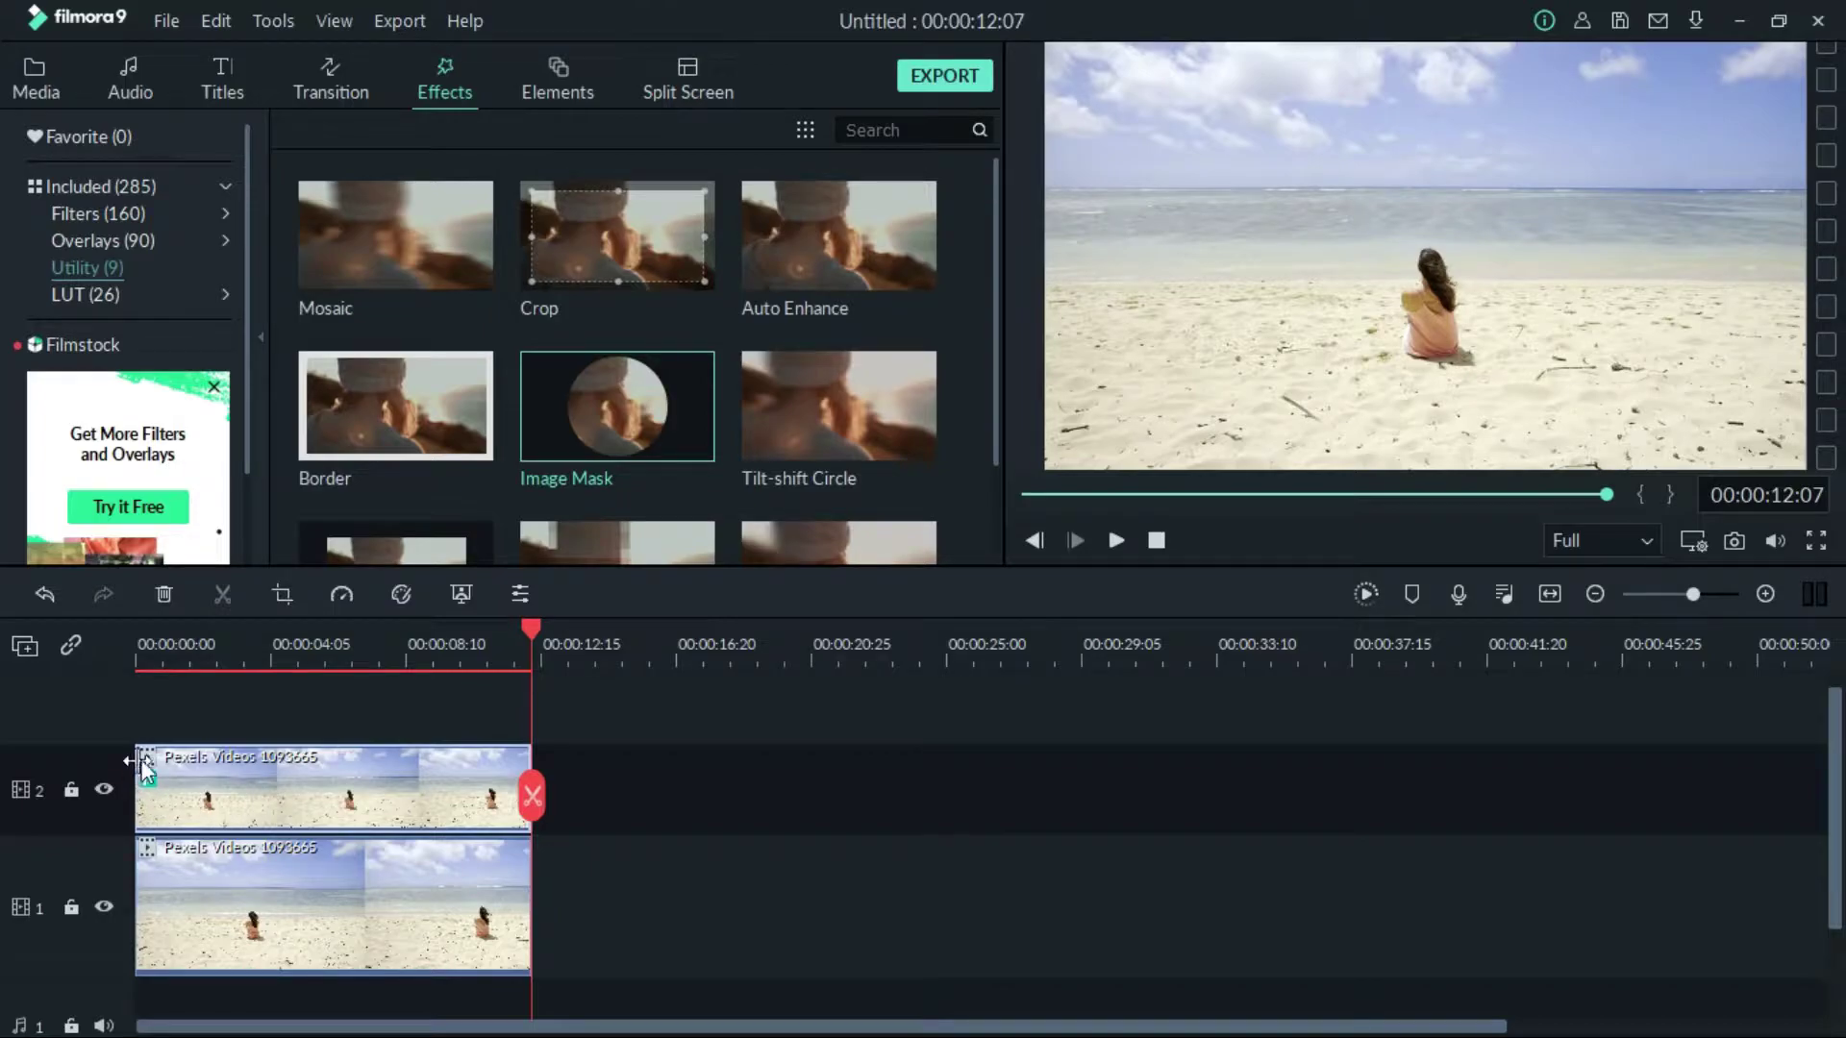
{"action": "left_click", "coordinate": [38, 85]}
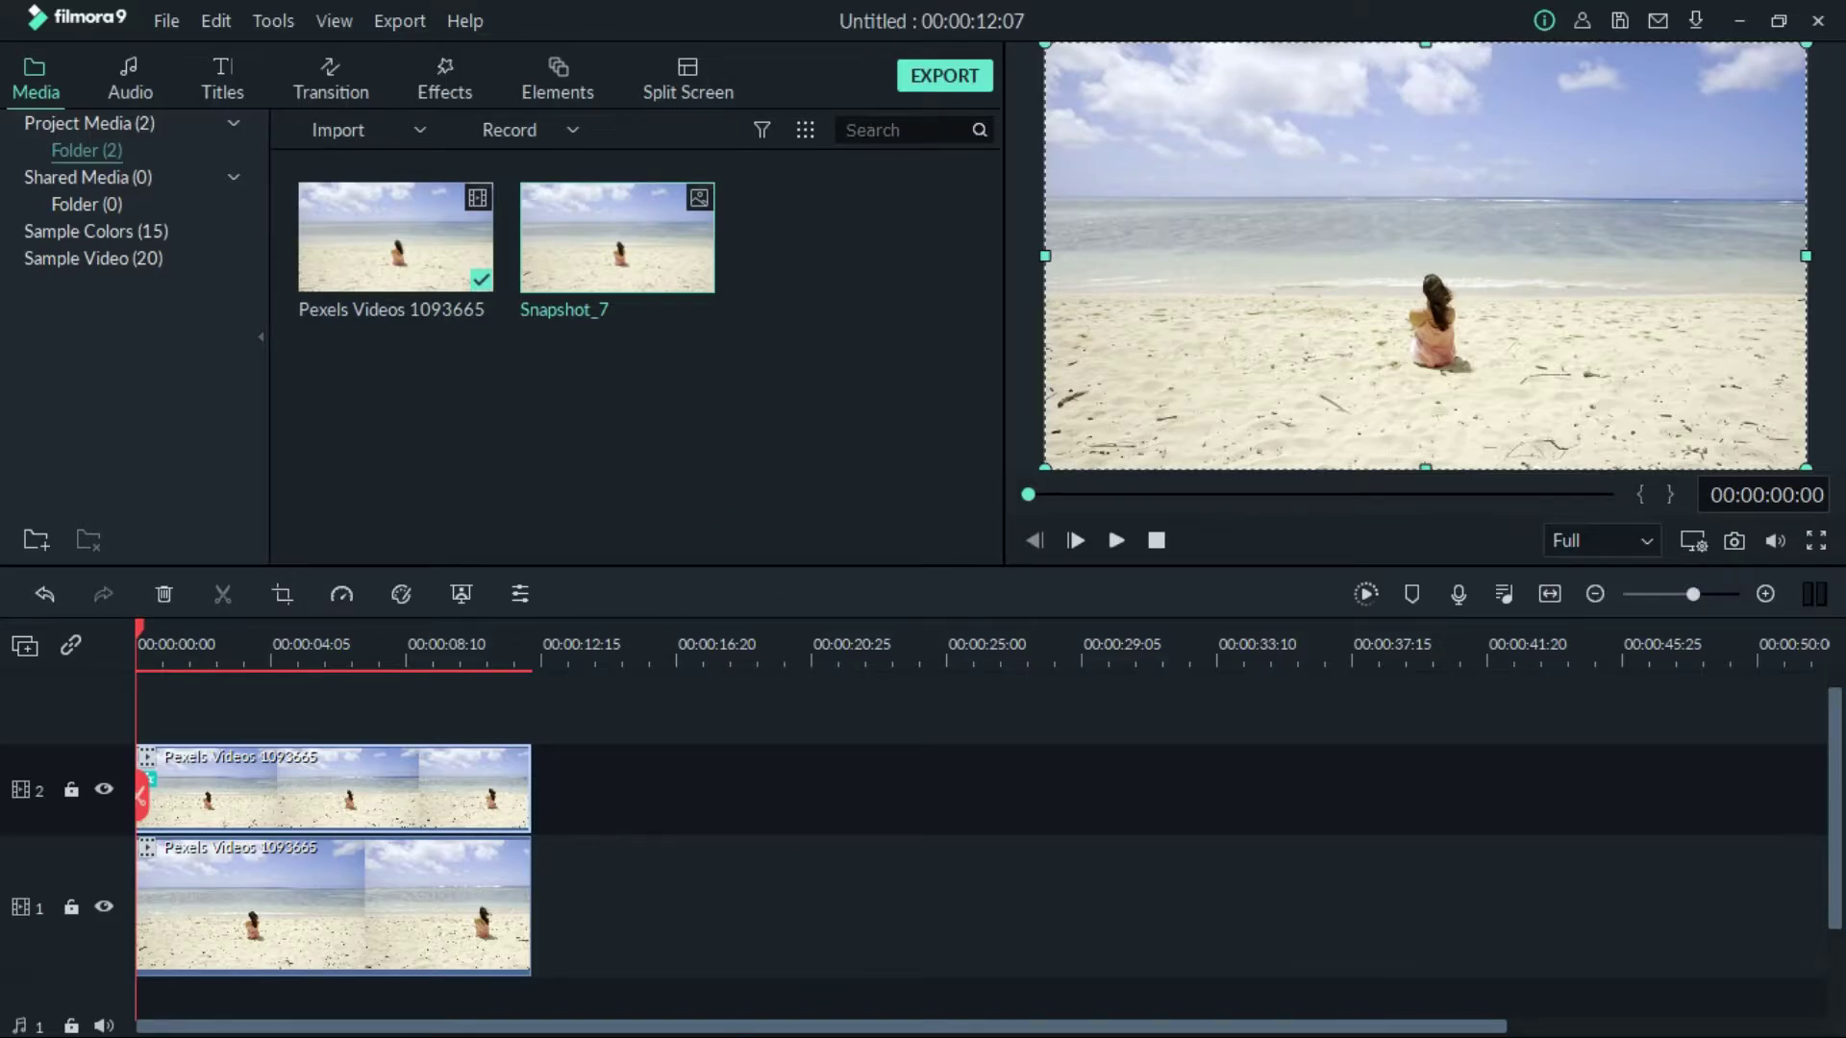
Step: Open Snapshot_5.png from the Filmora Snapshot folder as a Photoshop document
{"action": "key", "text": "super"}
{"action": "left_click", "coordinate": [781, 1027]}
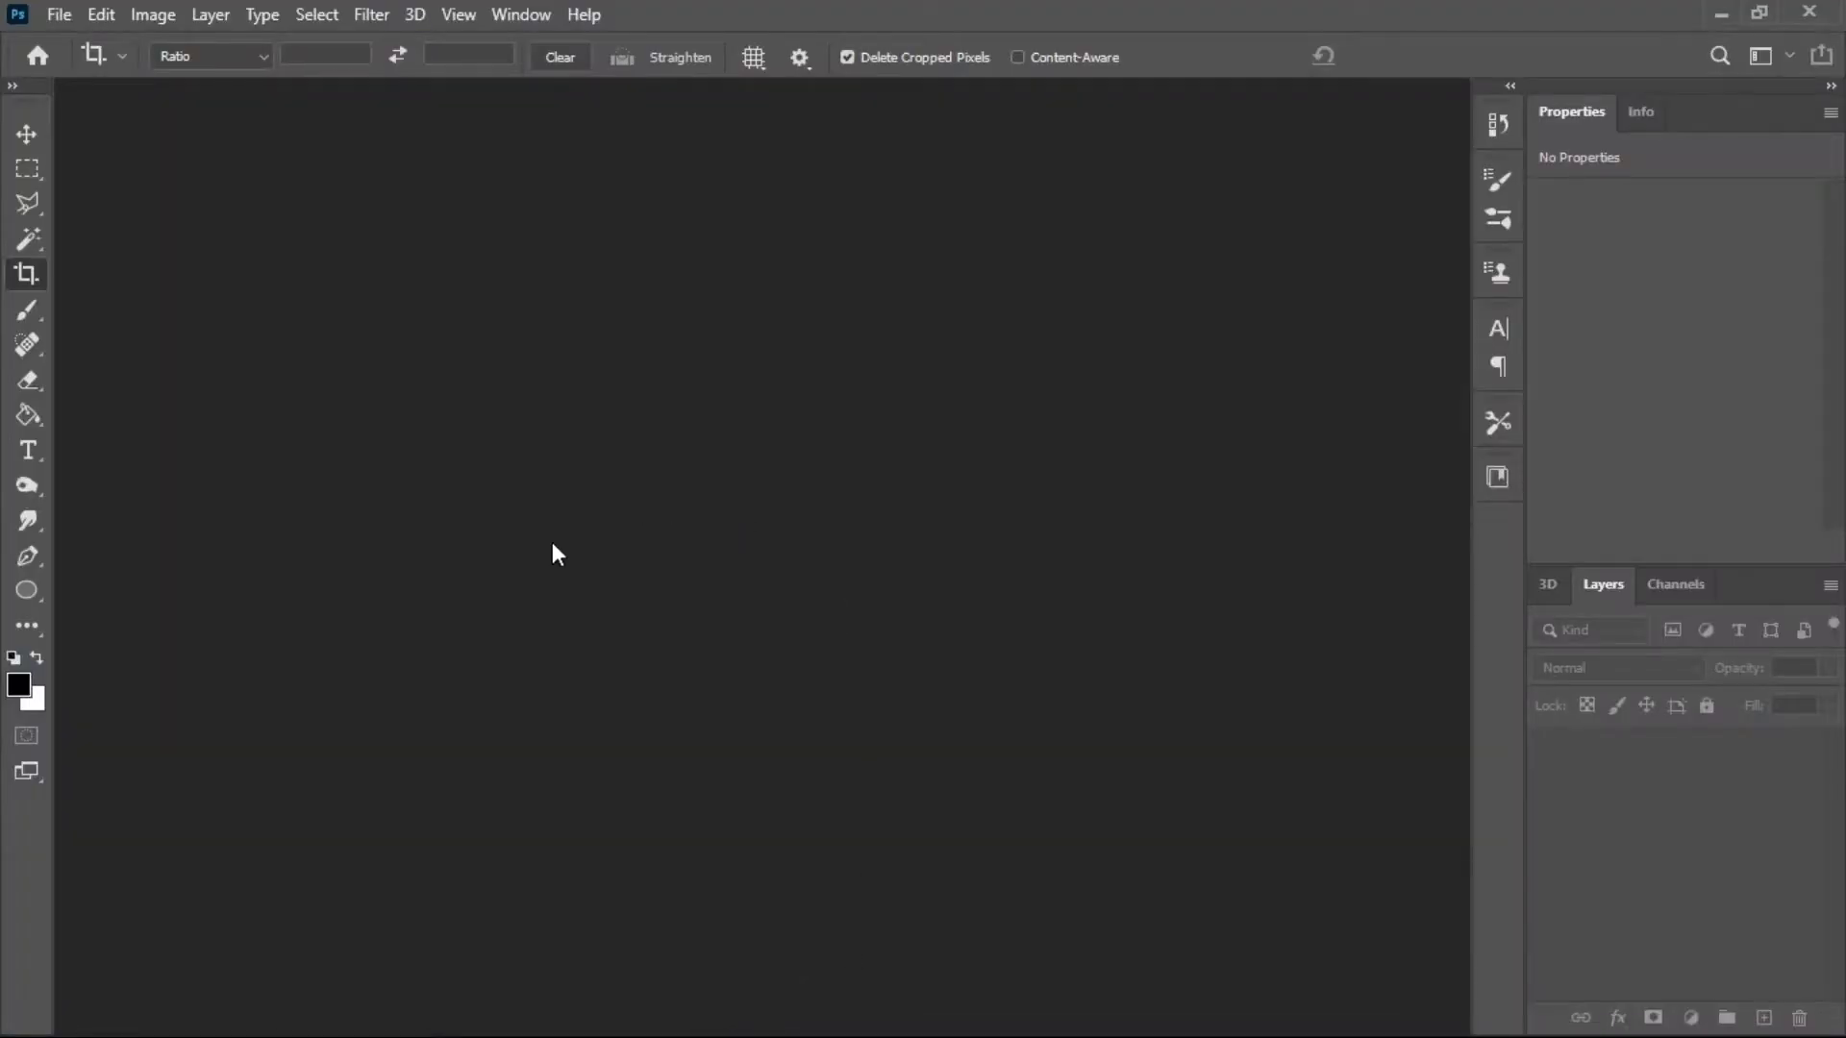
{"action": "key", "text": "super"}
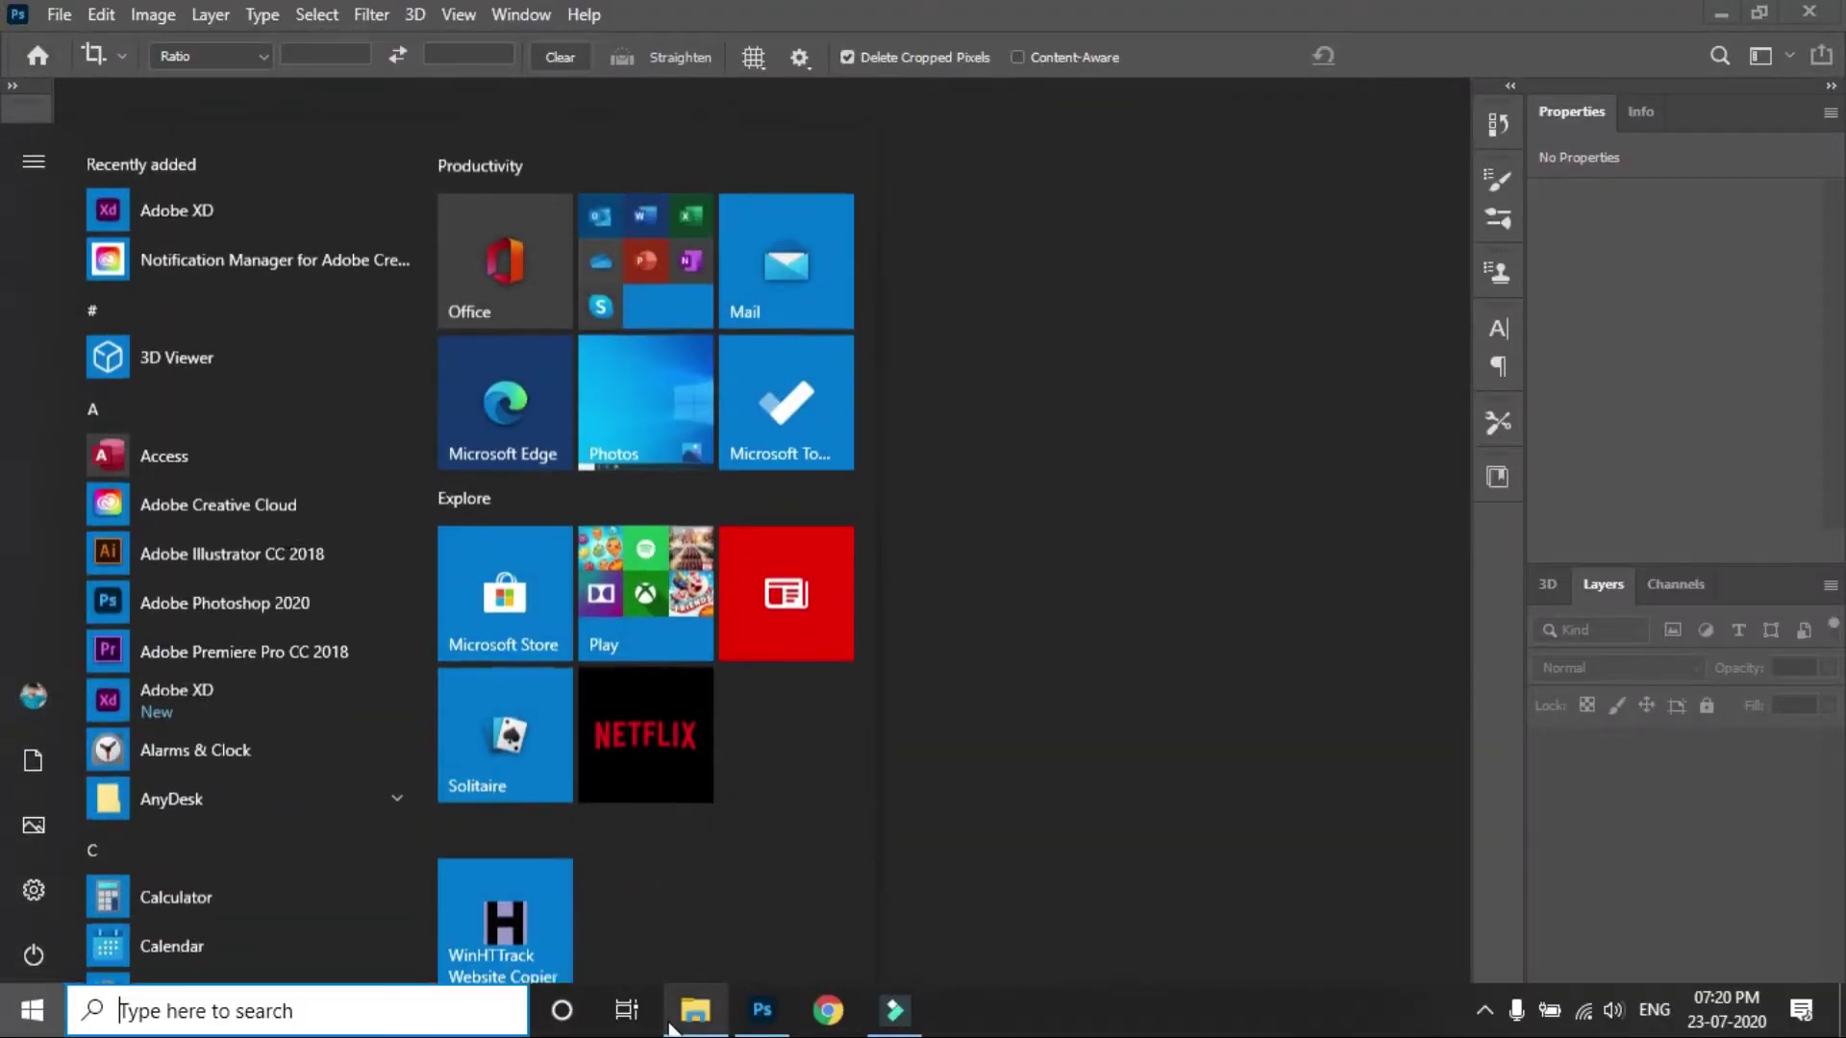
{"action": "left_click", "coordinate": [684, 1015]}
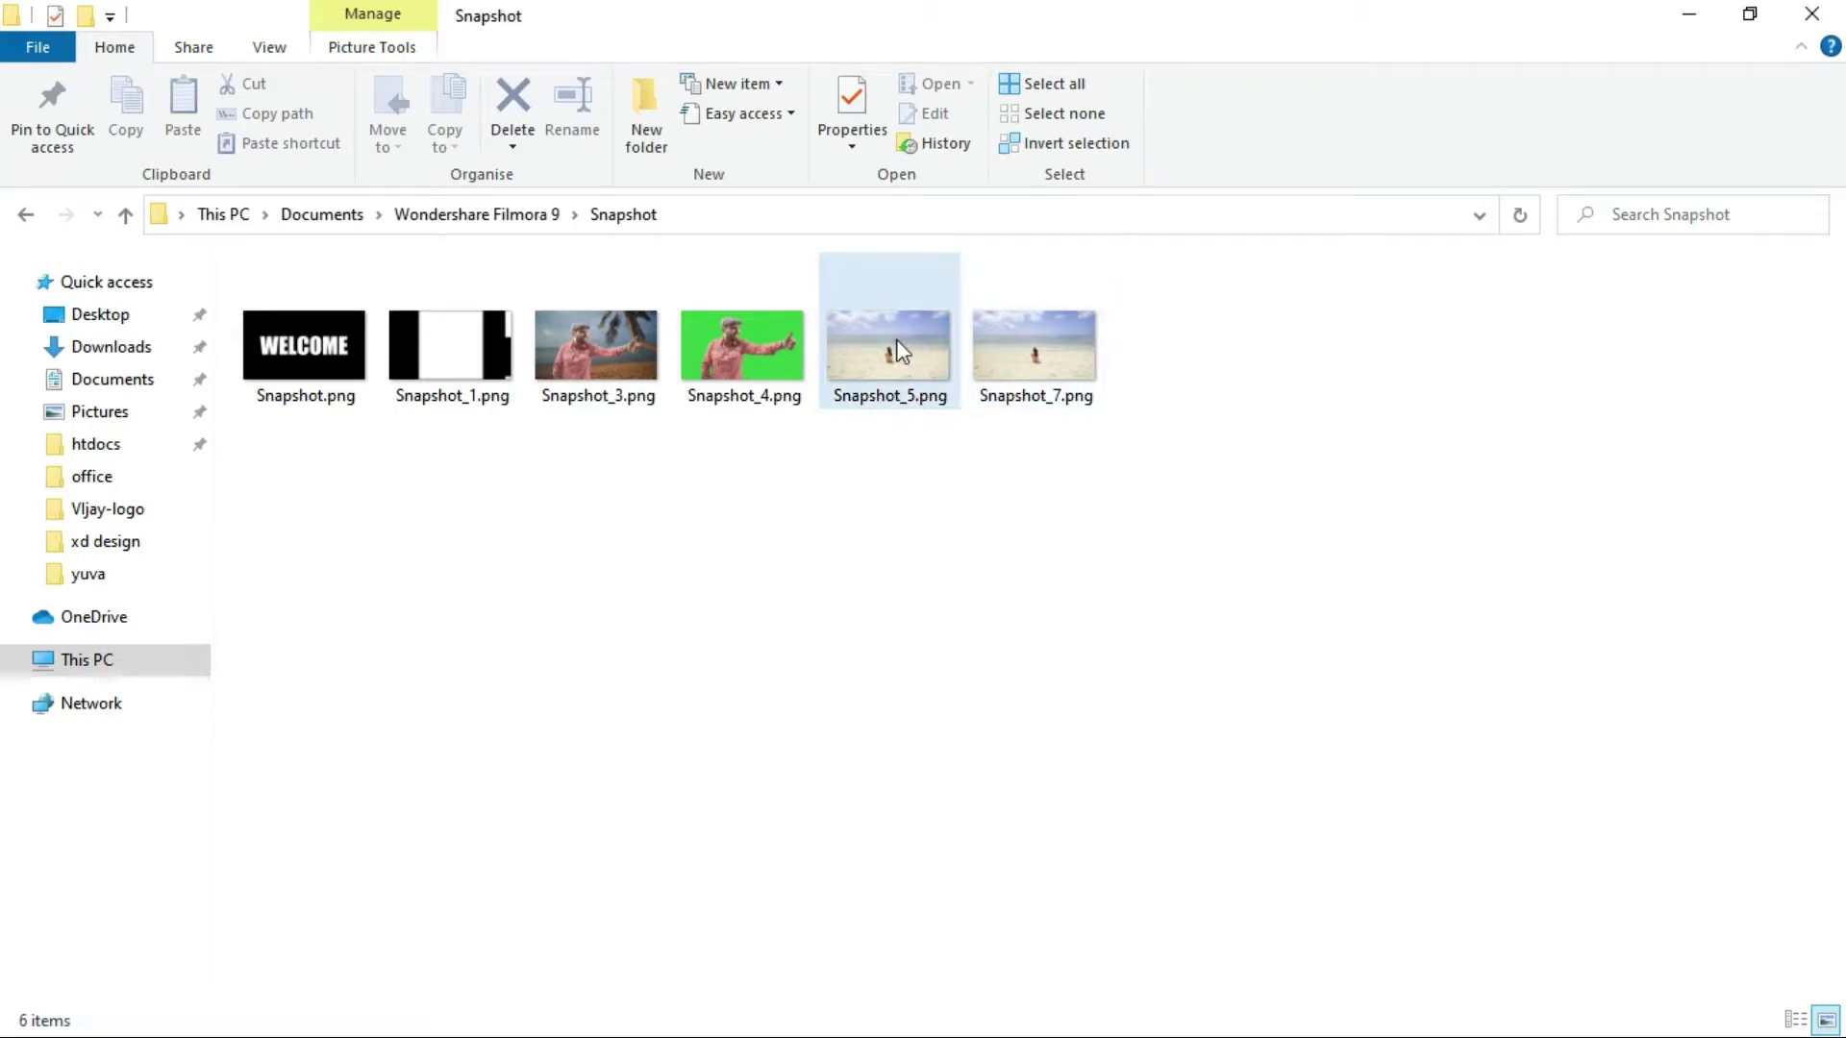
{"action": "left_click", "coordinate": [873, 340]}
{"action": "left_click_drag", "start_coordinate": [988, 499], "coordinate": [643, 465]}
{"action": "key", "text": "v"}
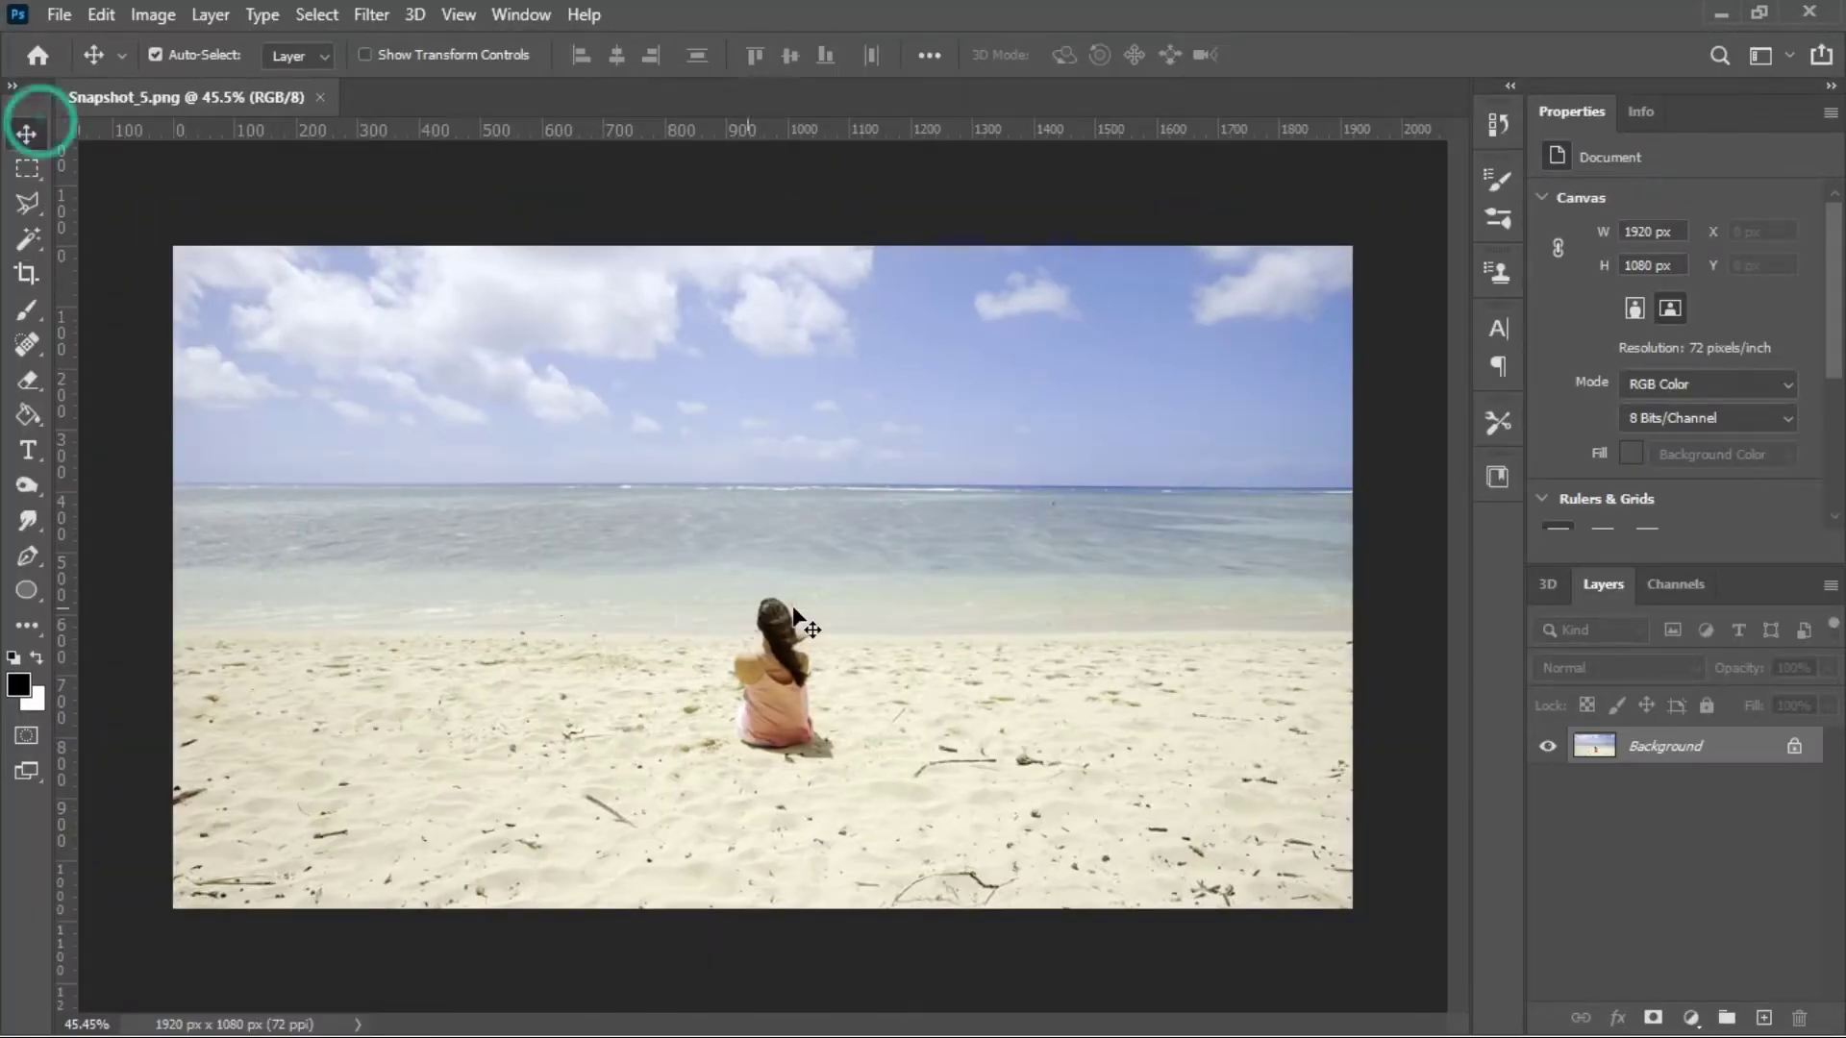
Step: On a new layer, brush a solid black shape over the seated woman, then hide Background
{"action": "left_click", "coordinate": [30, 320]}
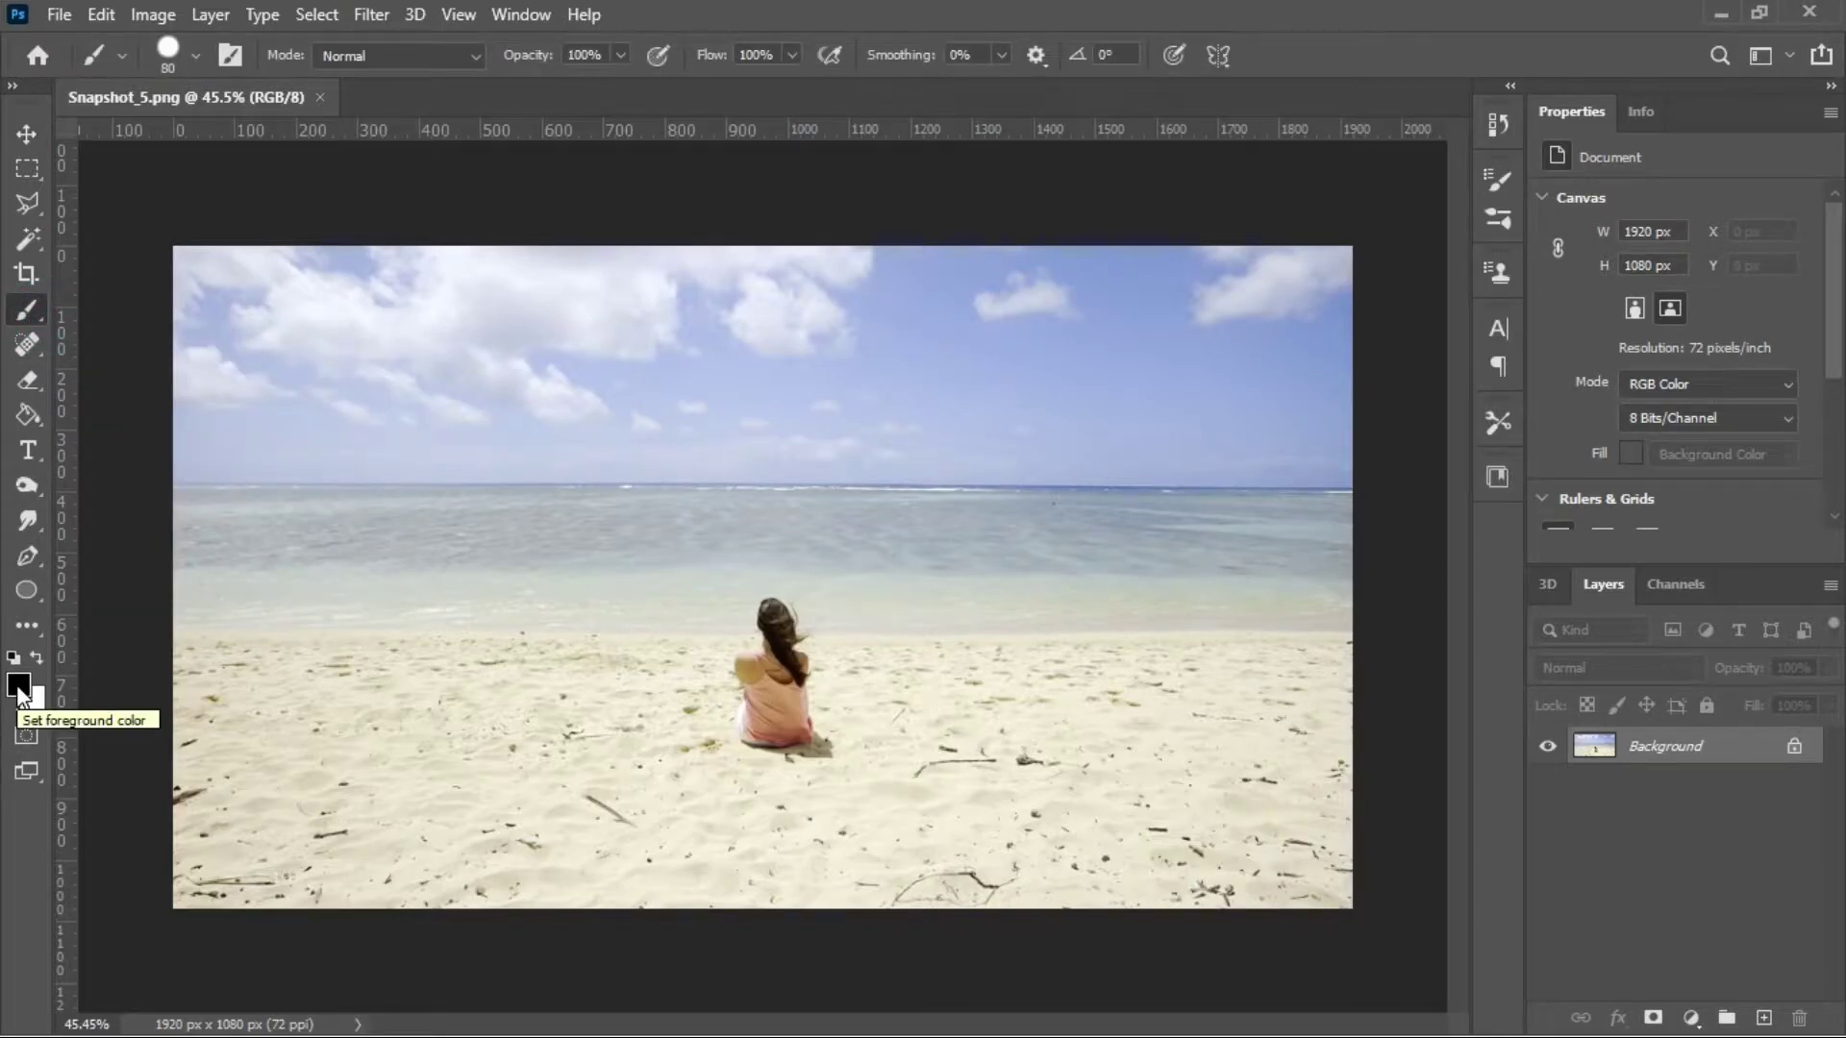
{"action": "left_click", "coordinate": [1763, 1021]}
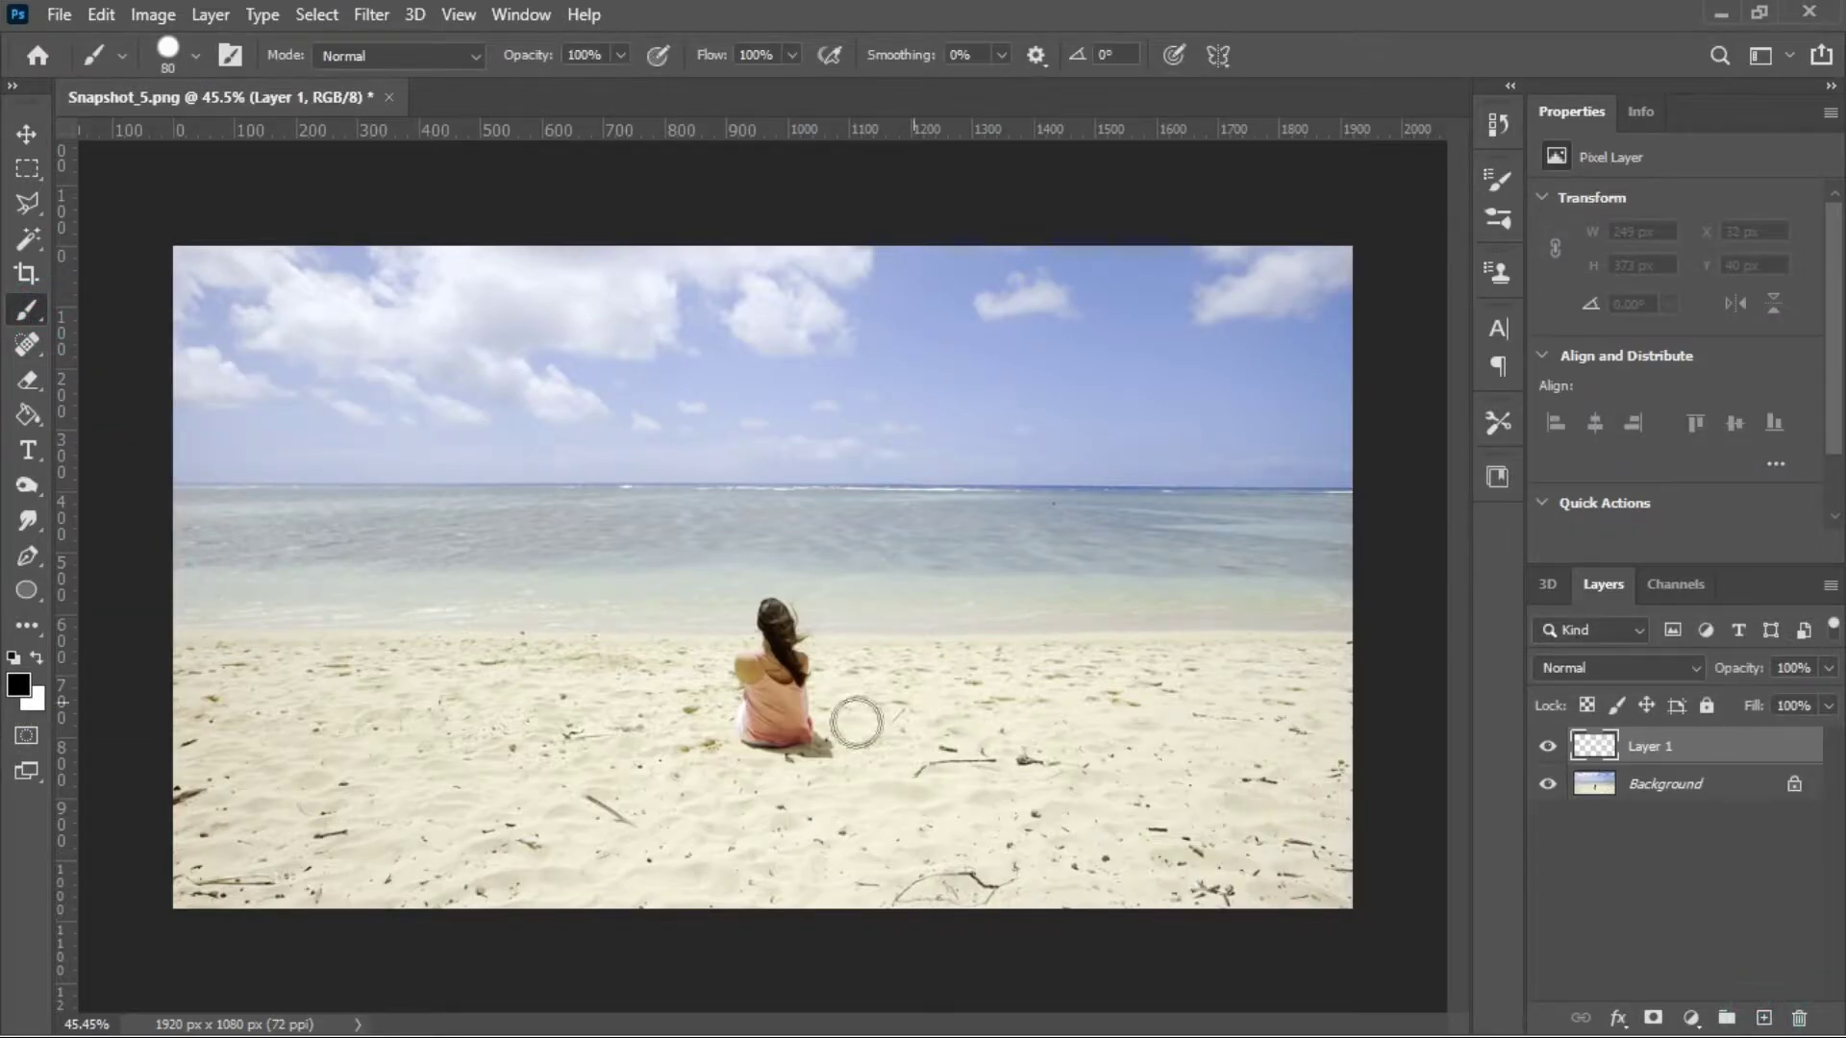
{"action": "mouse_move", "coordinate": [752, 736]}
{"action": "left_mouse_down"}
{"action": "mouse_move", "coordinate": [815, 742]}
{"action": "mouse_move", "coordinate": [783, 615]}
{"action": "mouse_move", "coordinate": [754, 719]}
{"action": "mouse_move", "coordinate": [762, 609]}
{"action": "mouse_move", "coordinate": [782, 606]}
{"action": "mouse_move", "coordinate": [810, 646]}
{"action": "mouse_move", "coordinate": [815, 740]}
{"action": "mouse_move", "coordinate": [762, 737]}
{"action": "mouse_move", "coordinate": [769, 722]}
{"action": "left_mouse_up"}
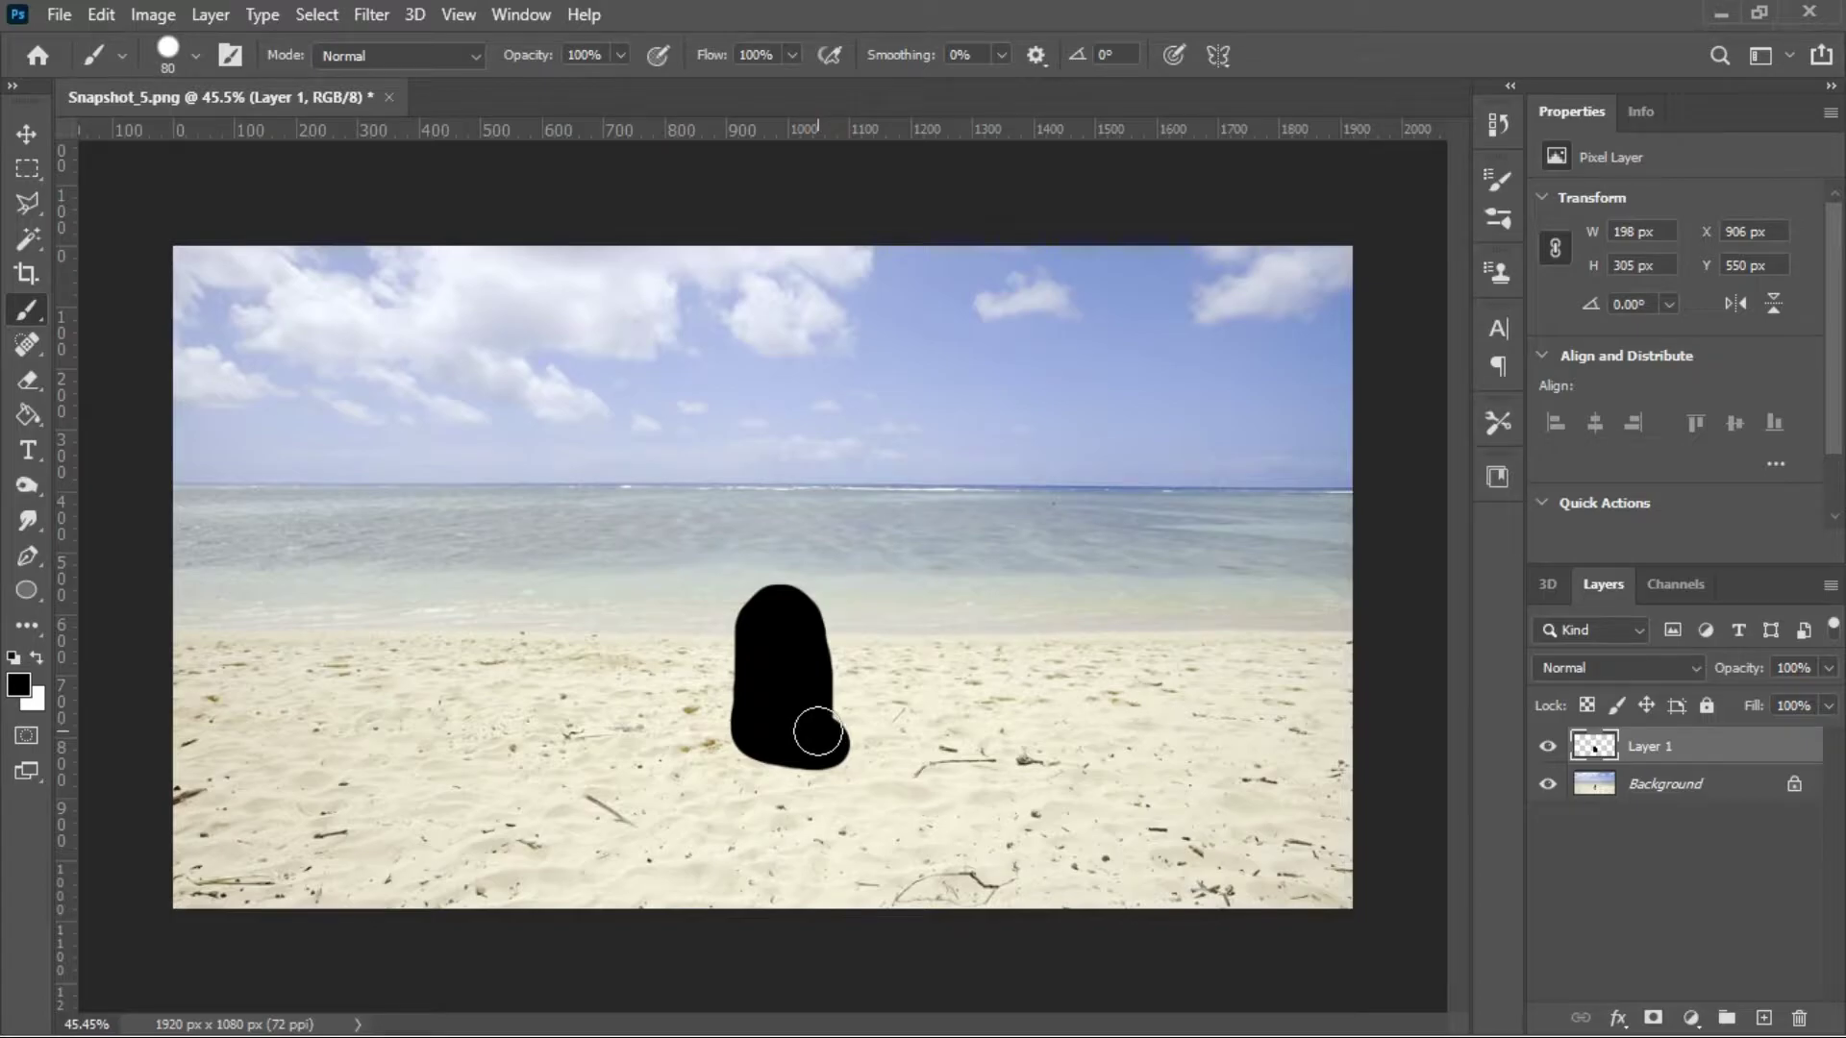
{"action": "left_click", "coordinate": [1547, 785]}
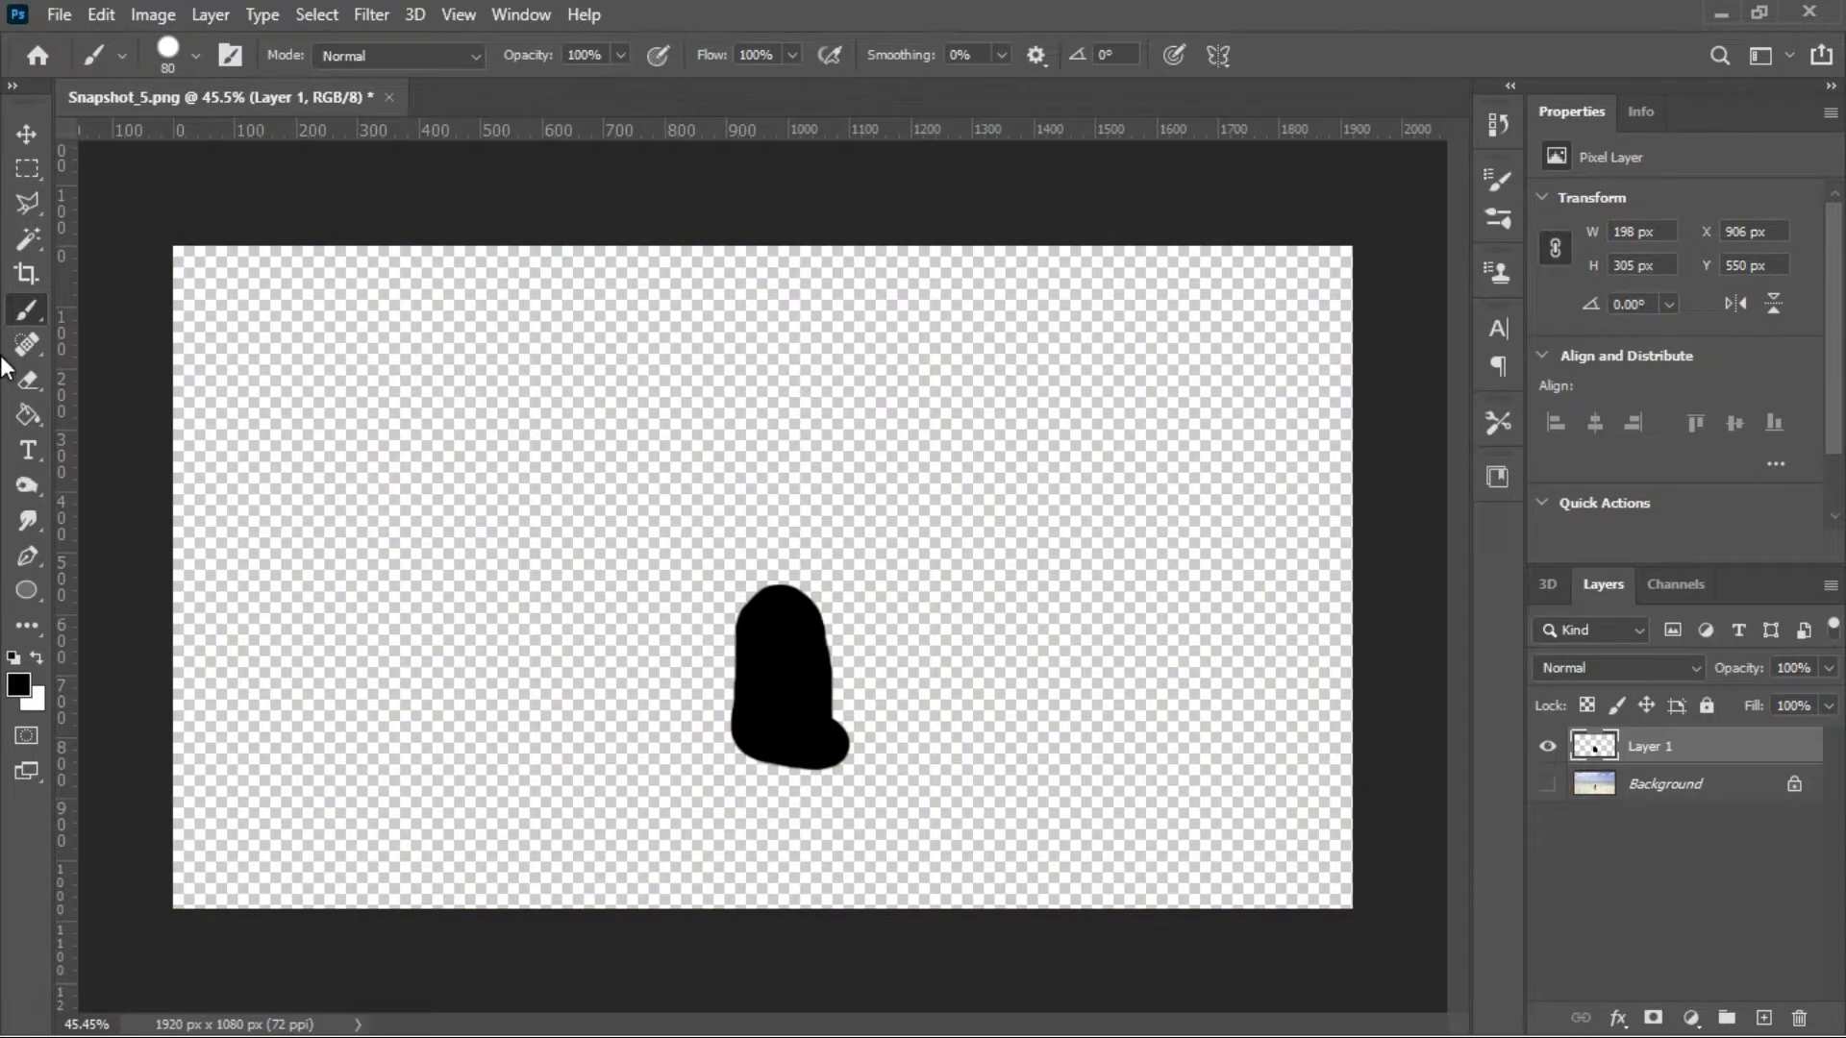
Step: Crop the canvas tightly around the black shape to 635 × 464 px
{"action": "left_click", "coordinate": [28, 275]}
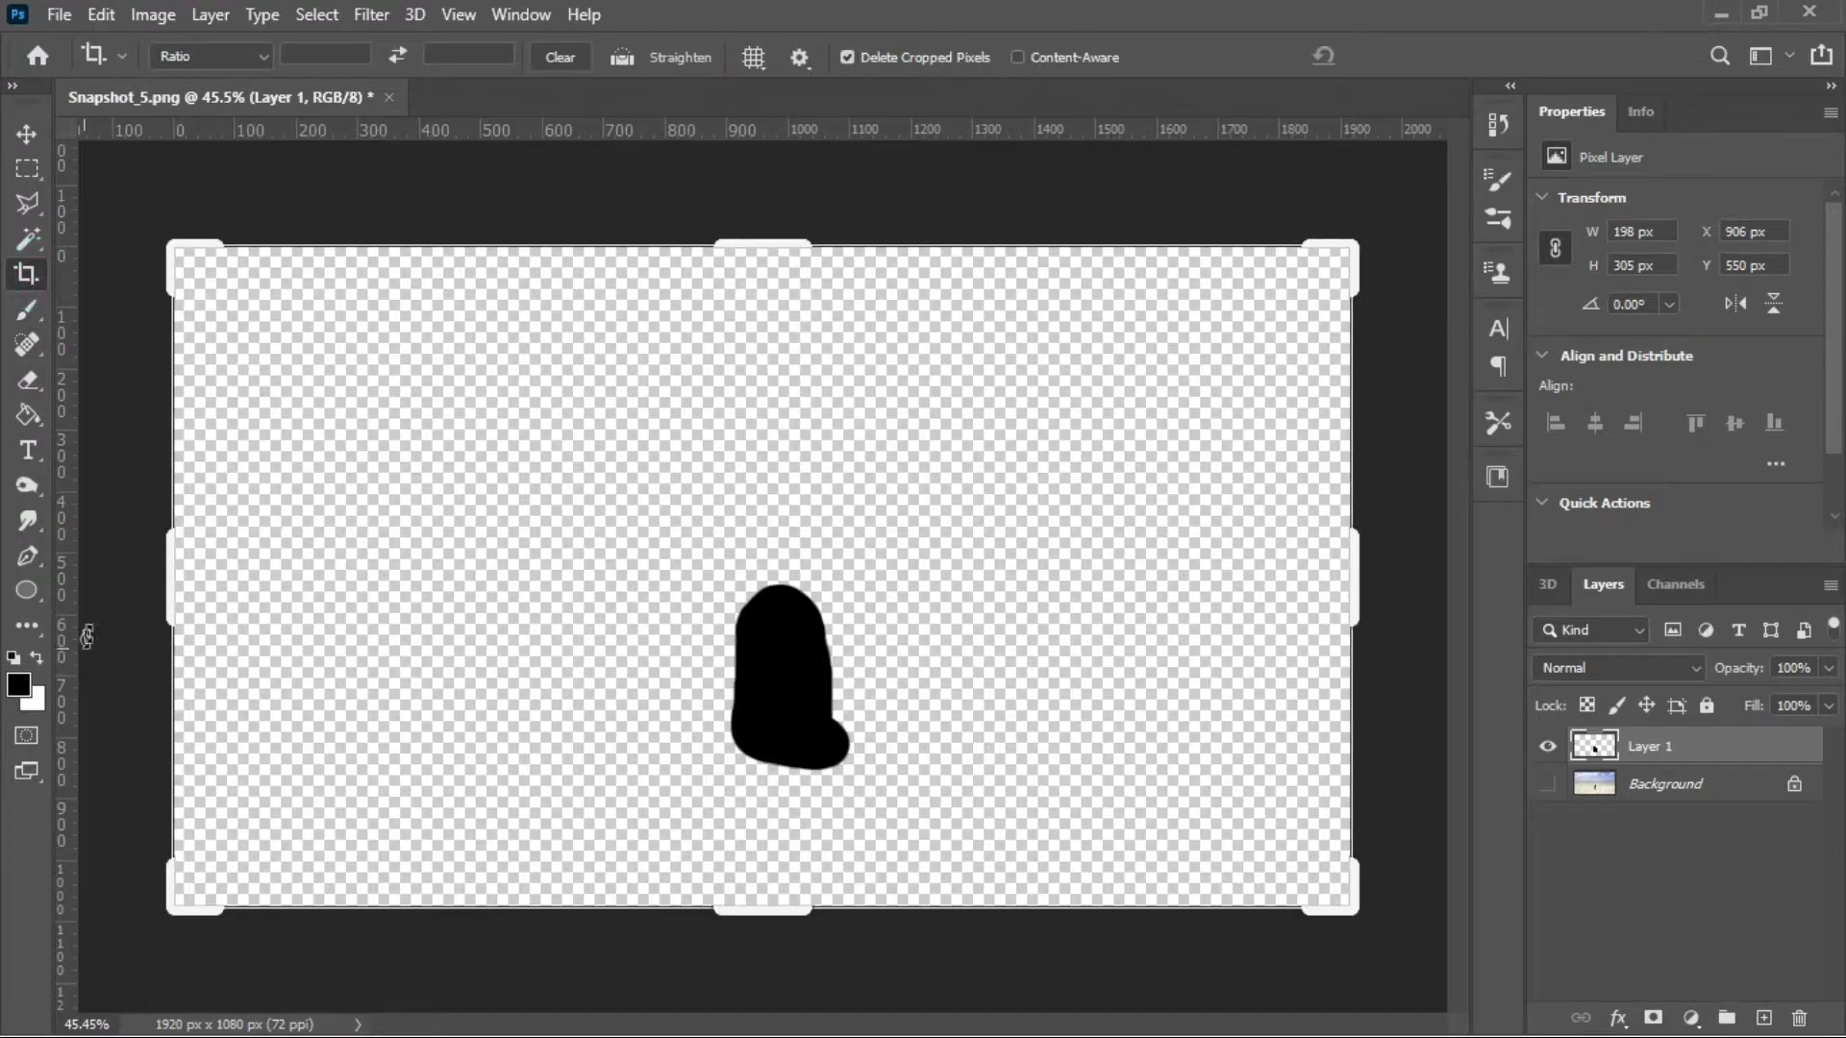
{"action": "left_click_drag", "start_coordinate": [167, 577], "coordinate": [409, 611]}
{"action": "left_click_drag", "start_coordinate": [1120, 575], "coordinate": [882, 552]}
{"action": "left_click_drag", "start_coordinate": [754, 247], "coordinate": [759, 404]}
{"action": "left_click_drag", "start_coordinate": [780, 769], "coordinate": [783, 735]}
{"action": "left_click_drag", "start_coordinate": [892, 579], "coordinate": [956, 586]}
{"action": "left_click_drag", "start_coordinate": [586, 577], "coordinate": [569, 576]}
{"action": "left_click", "coordinate": [1414, 55]}
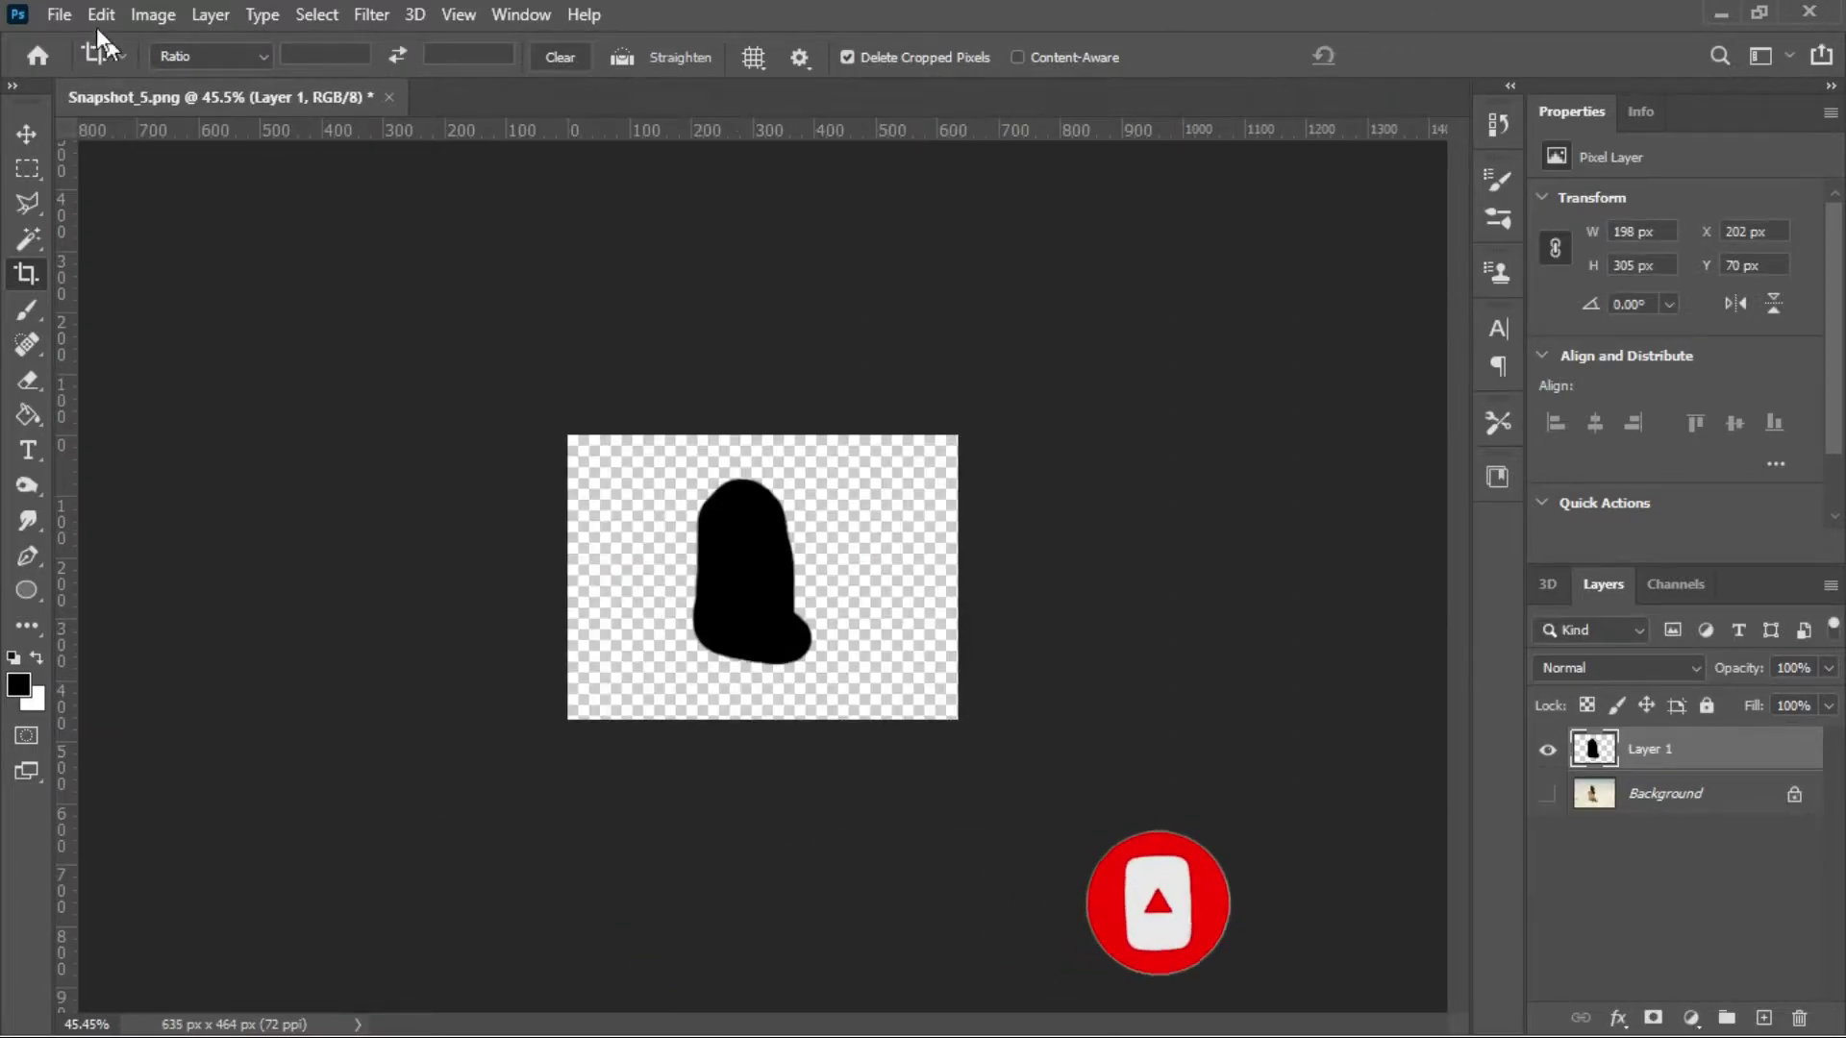
Step: Save the black-shape image as 1.png in PNG format on the Desktop
{"action": "left_click", "coordinate": [59, 15]}
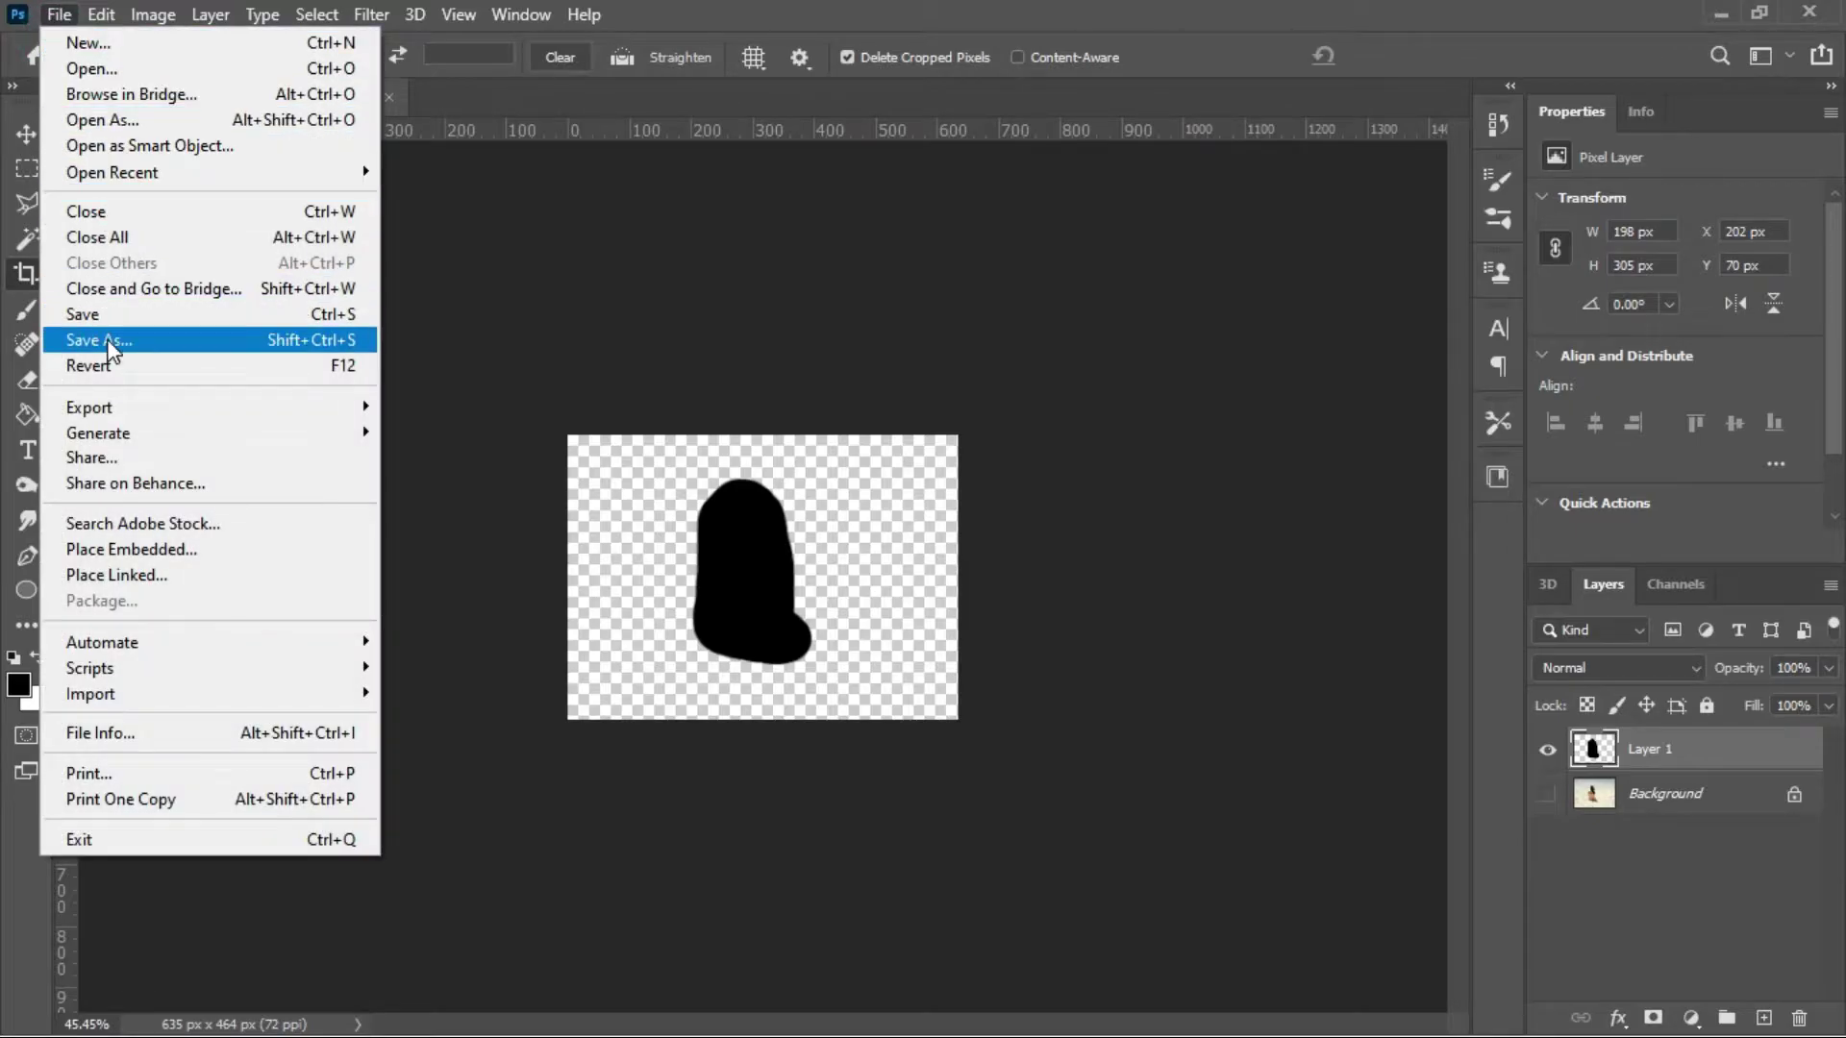
{"action": "left_click", "coordinate": [108, 340]}
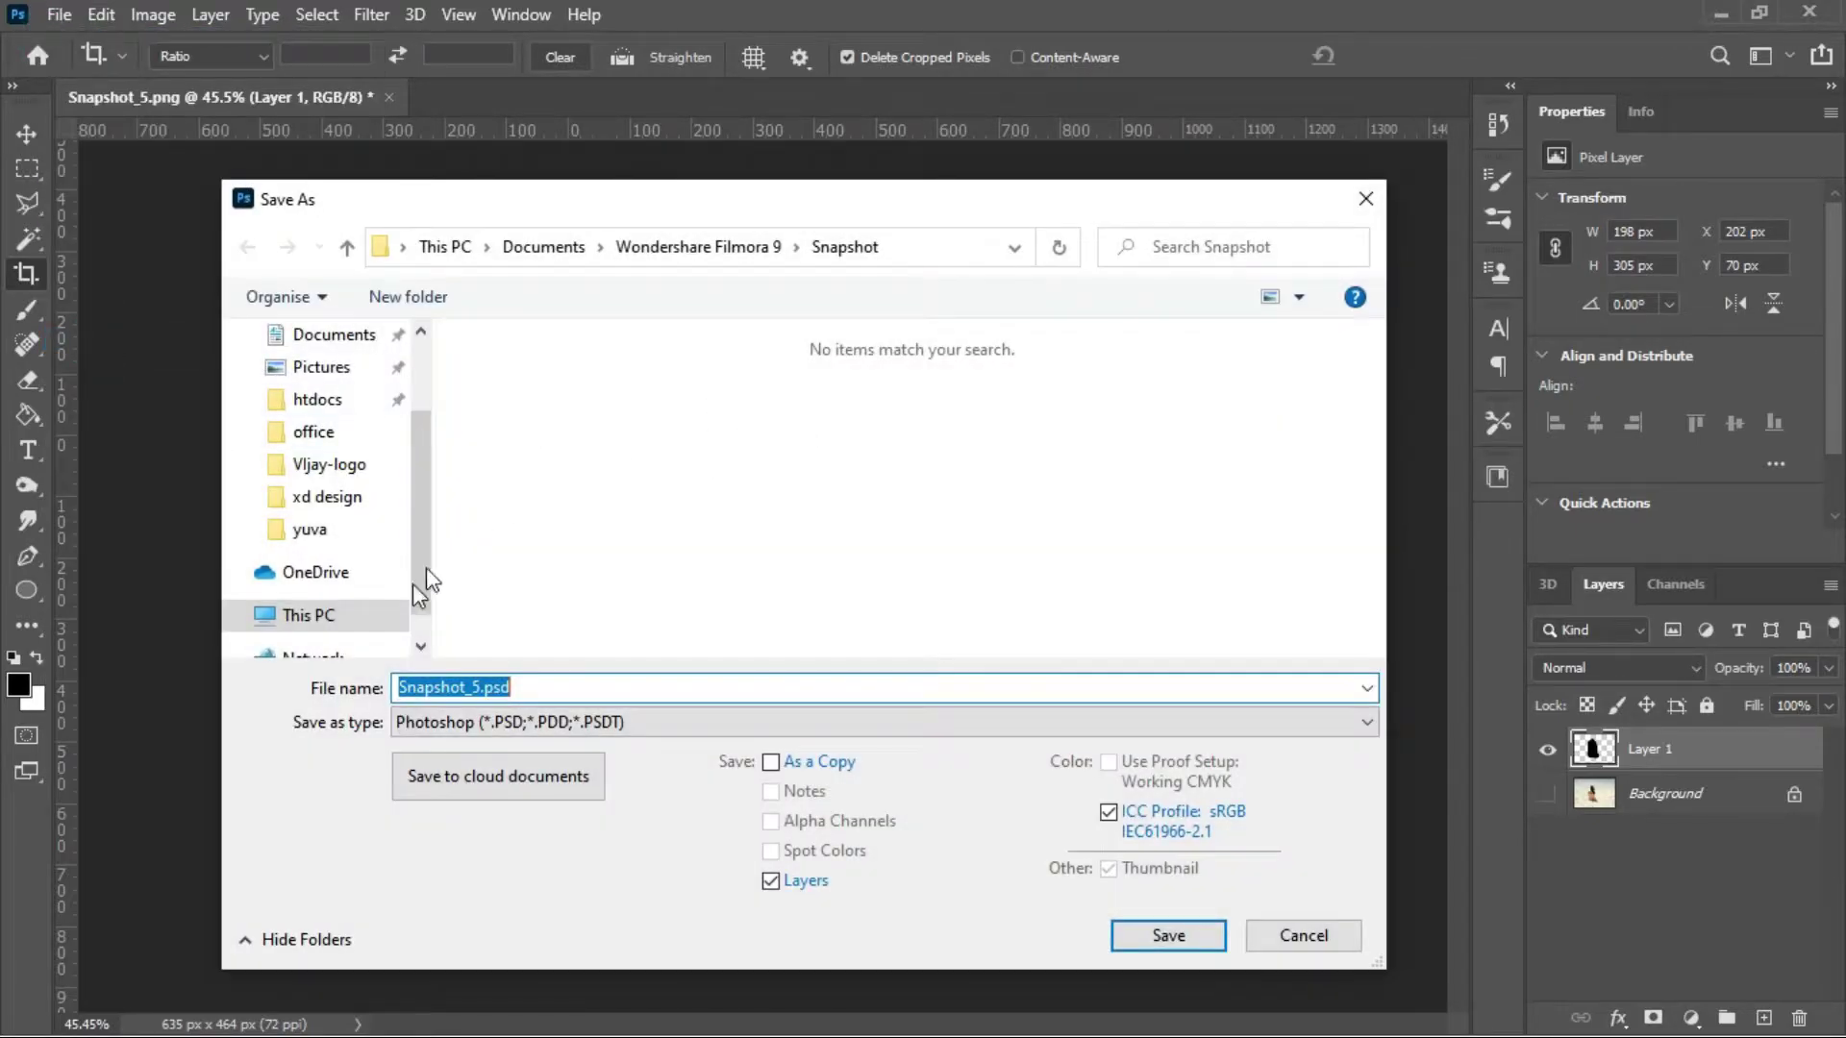
{"action": "scroll", "coordinate": [341, 583], "scroll_direction": "up", "scroll_amount": 2}
{"action": "left_click", "coordinate": [322, 388]}
{"action": "type", "text": "2"}
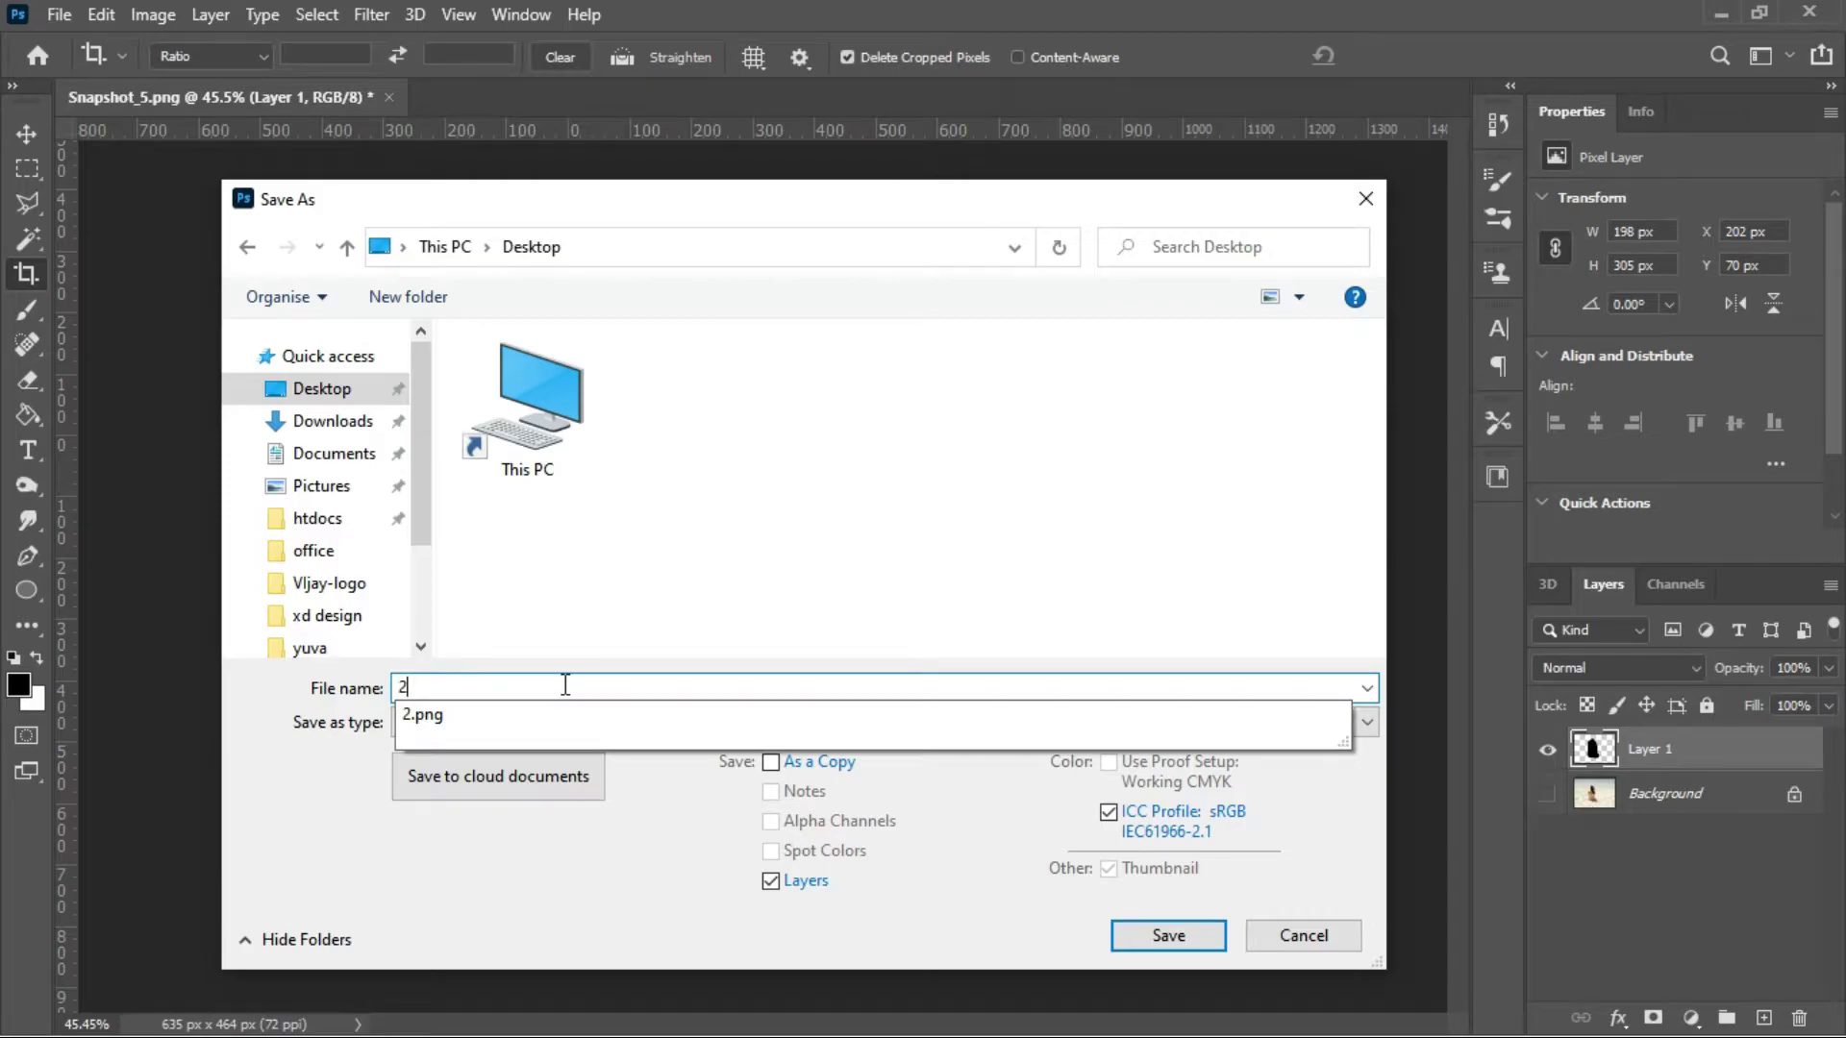
{"action": "left_click", "coordinate": [566, 685]}
{"action": "left_click", "coordinate": [587, 722]}
{"action": "left_click", "coordinate": [602, 594]}
{"action": "left_click", "coordinate": [596, 725]}
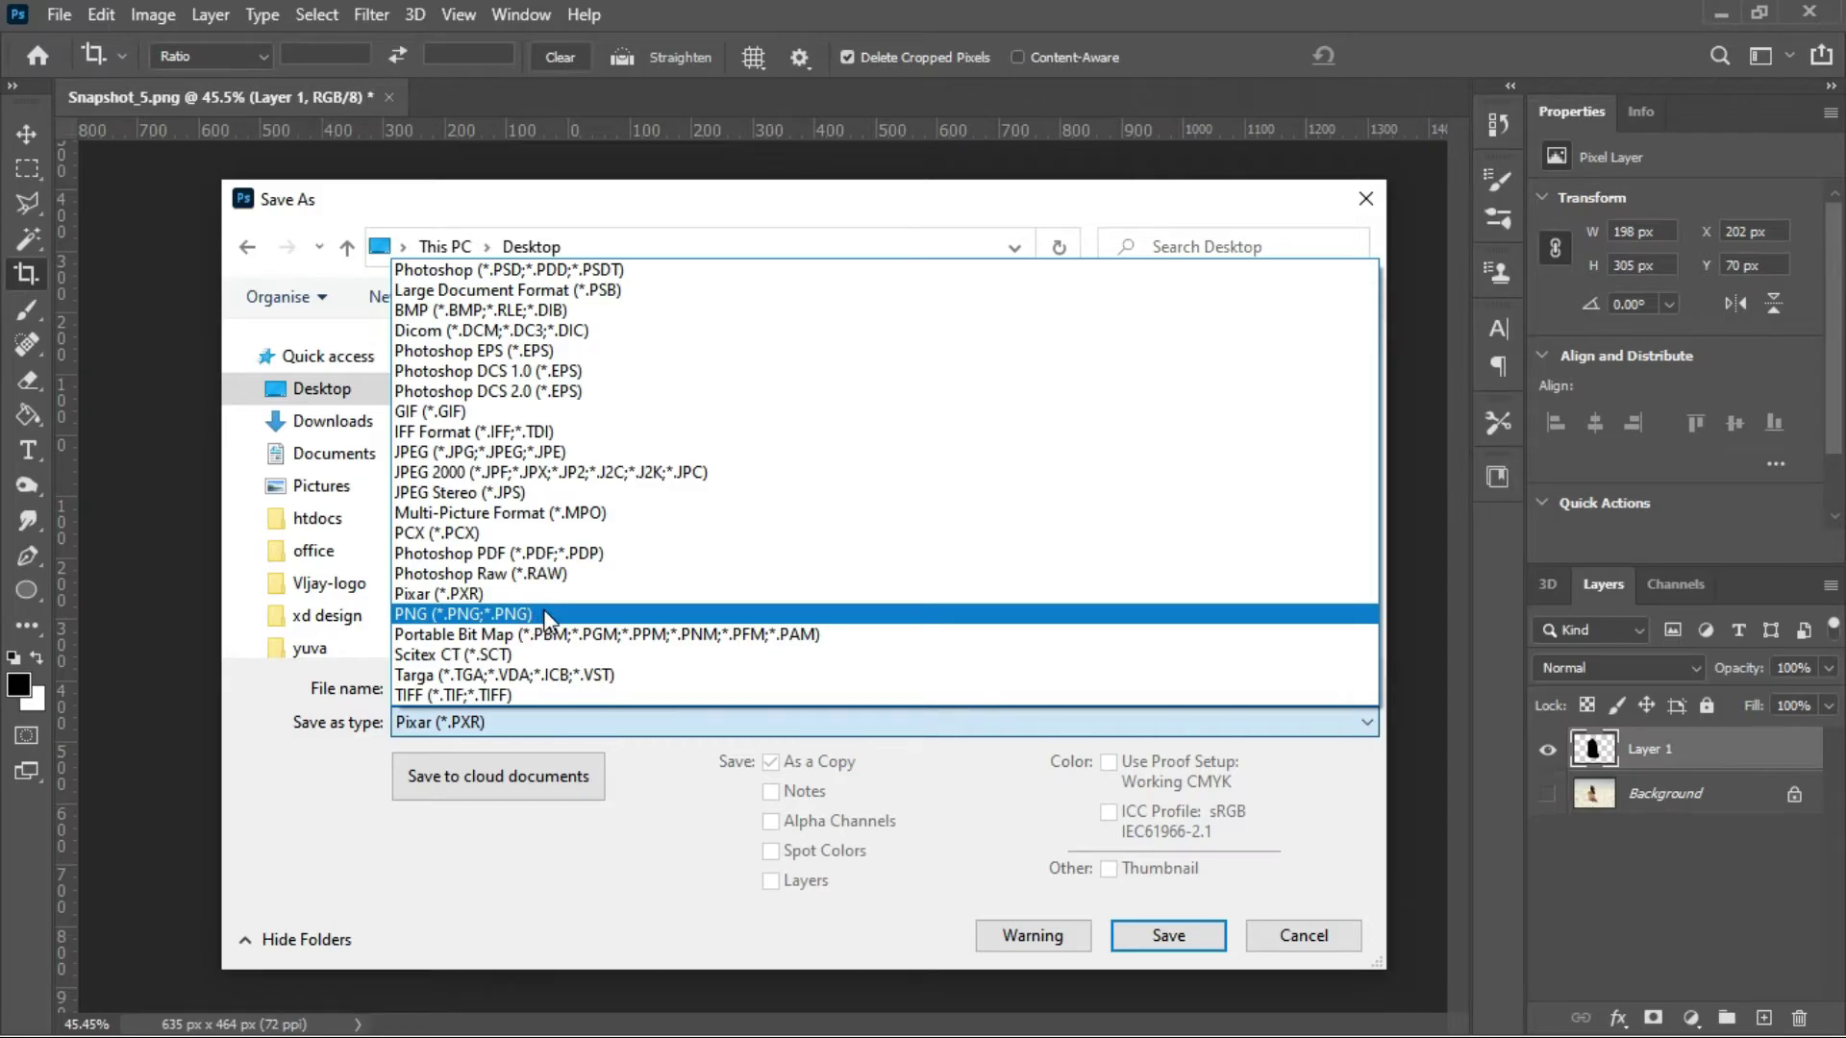
{"action": "left_click", "coordinate": [539, 613]}
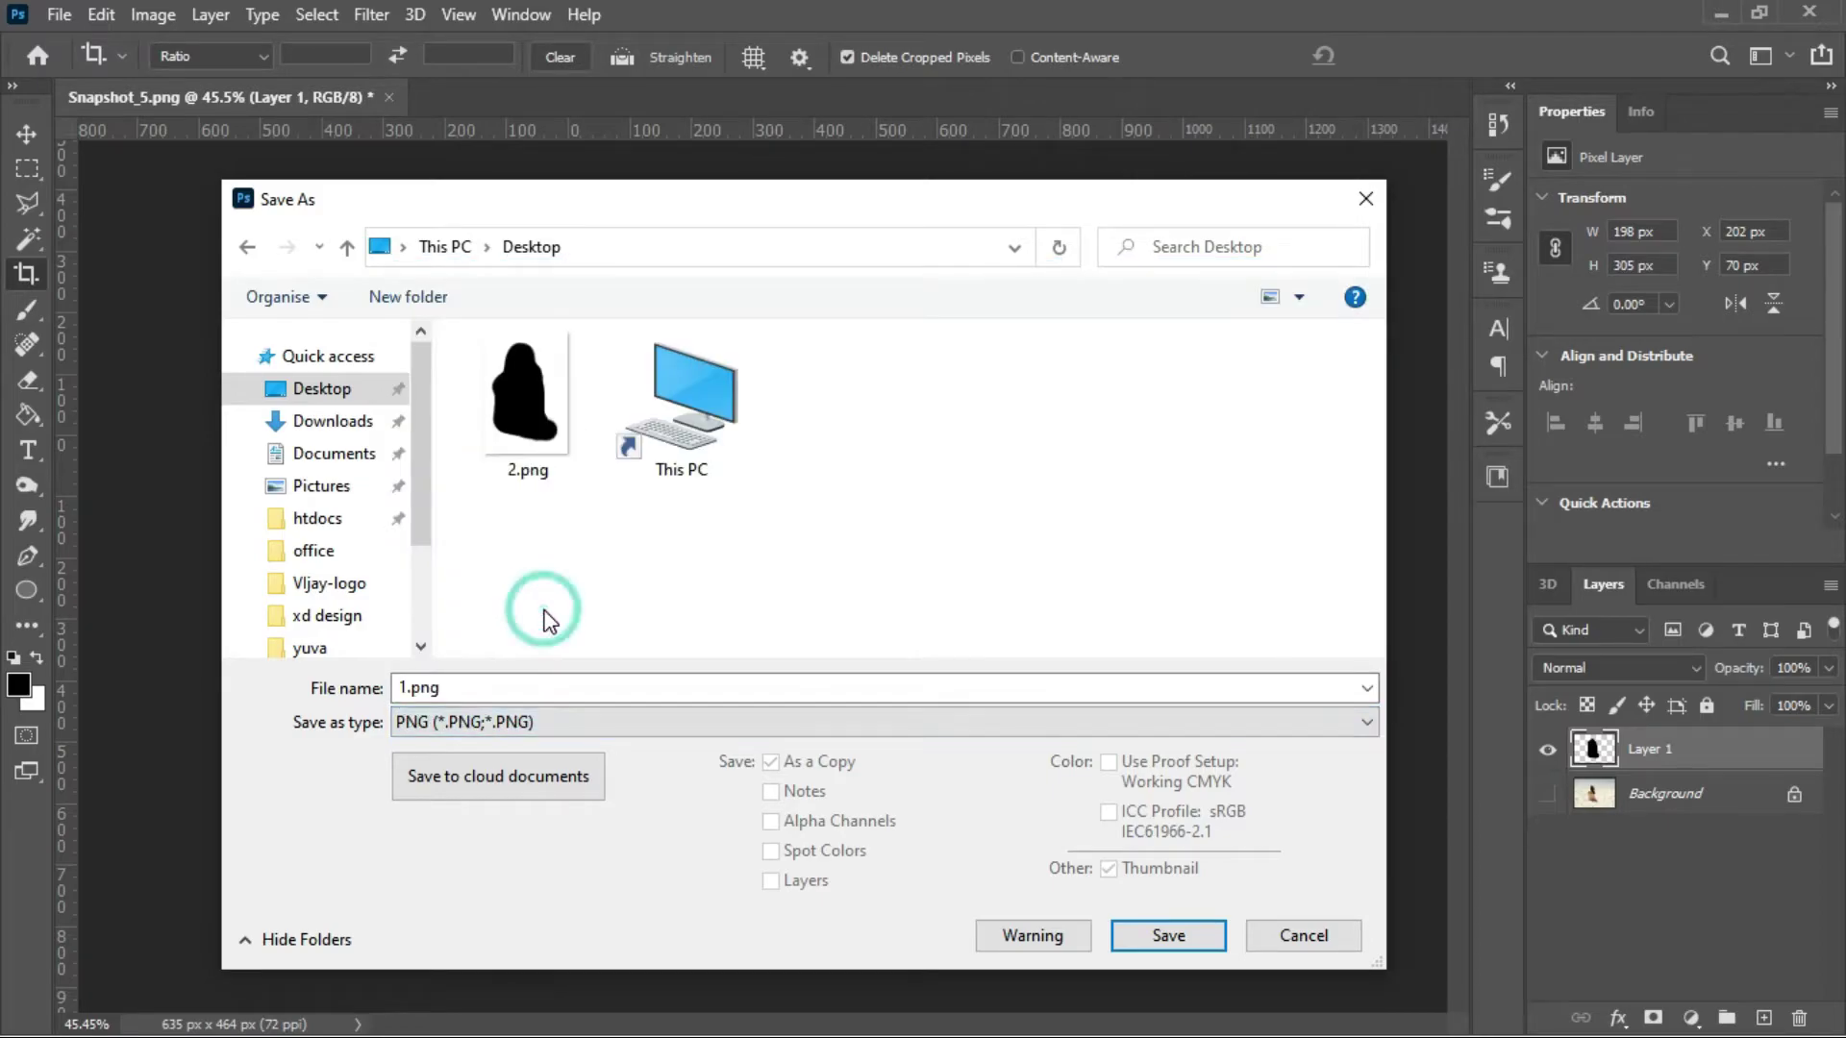
{"action": "left_click", "coordinate": [1166, 932]}
{"action": "left_click", "coordinate": [1063, 300]}
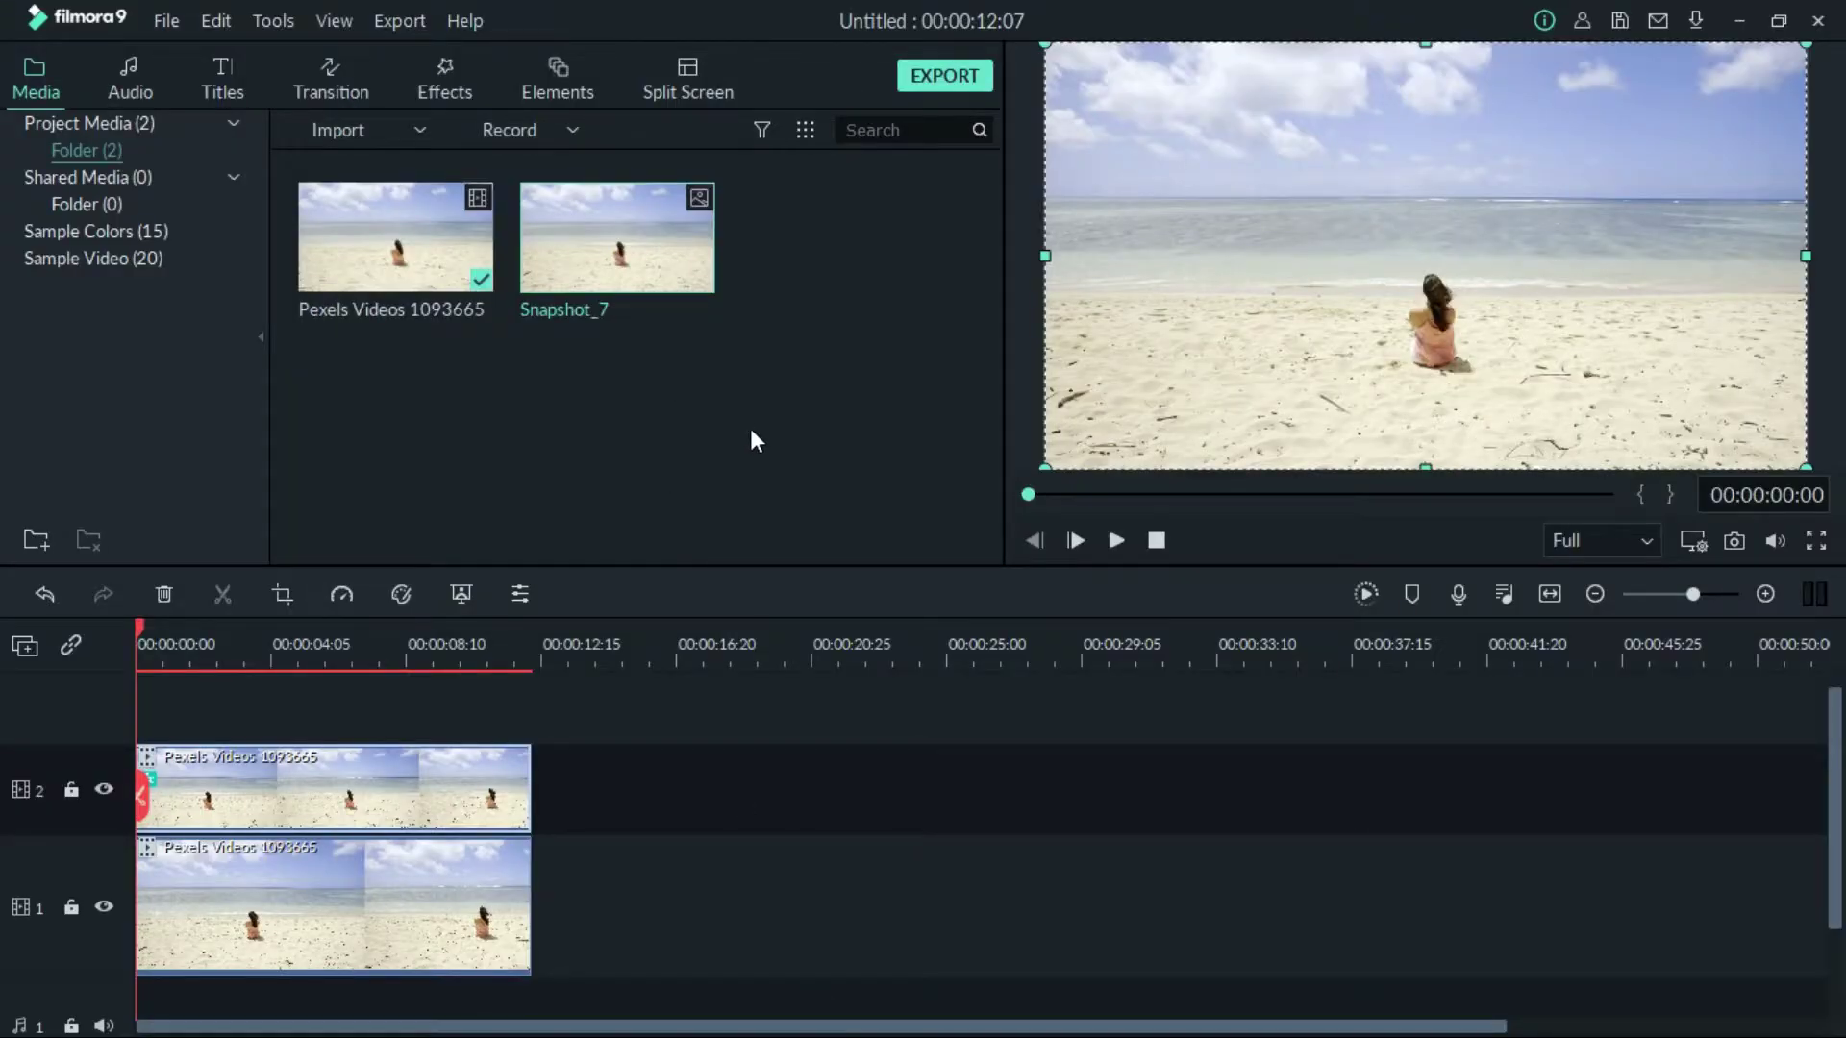
Step: Clear the media selection and open the top-track clip's editing settings
{"action": "left_click", "coordinate": [751, 440]}
{"action": "double_click", "coordinate": [379, 805]}
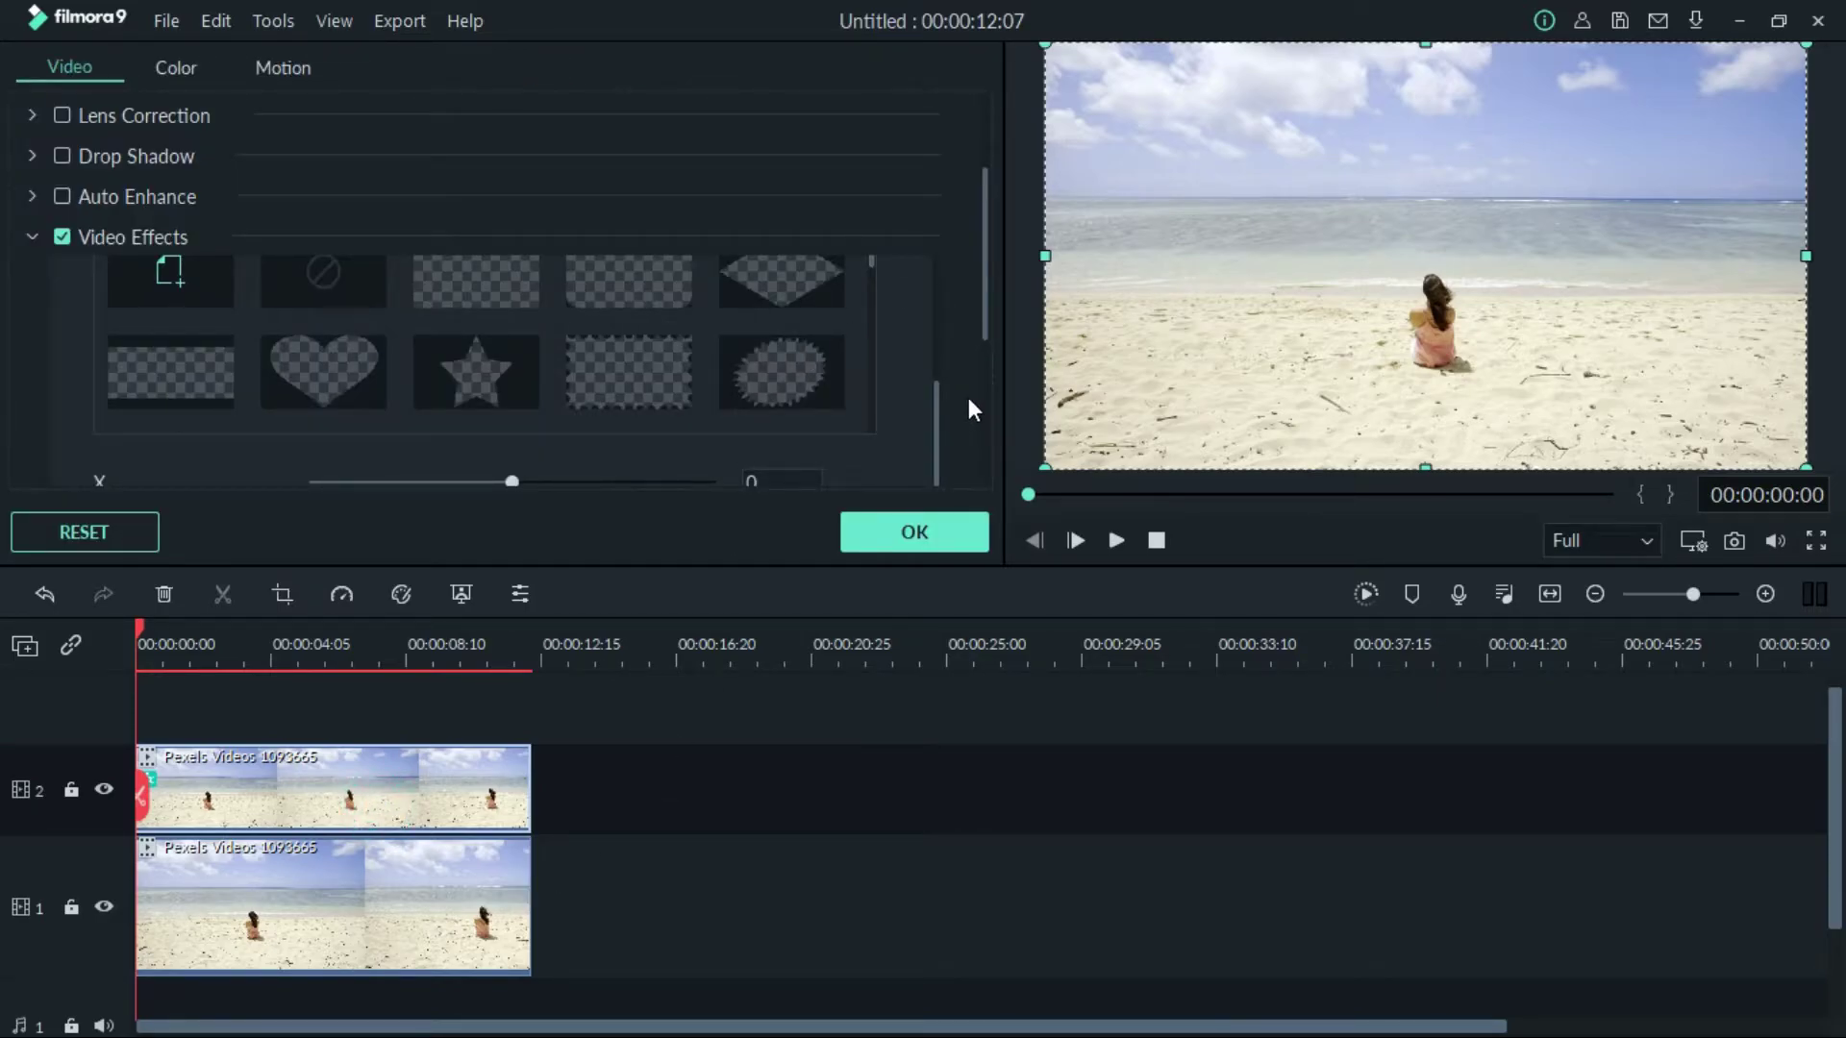
{"action": "scroll", "coordinate": [930, 371], "scroll_direction": "up", "scroll_amount": 3}
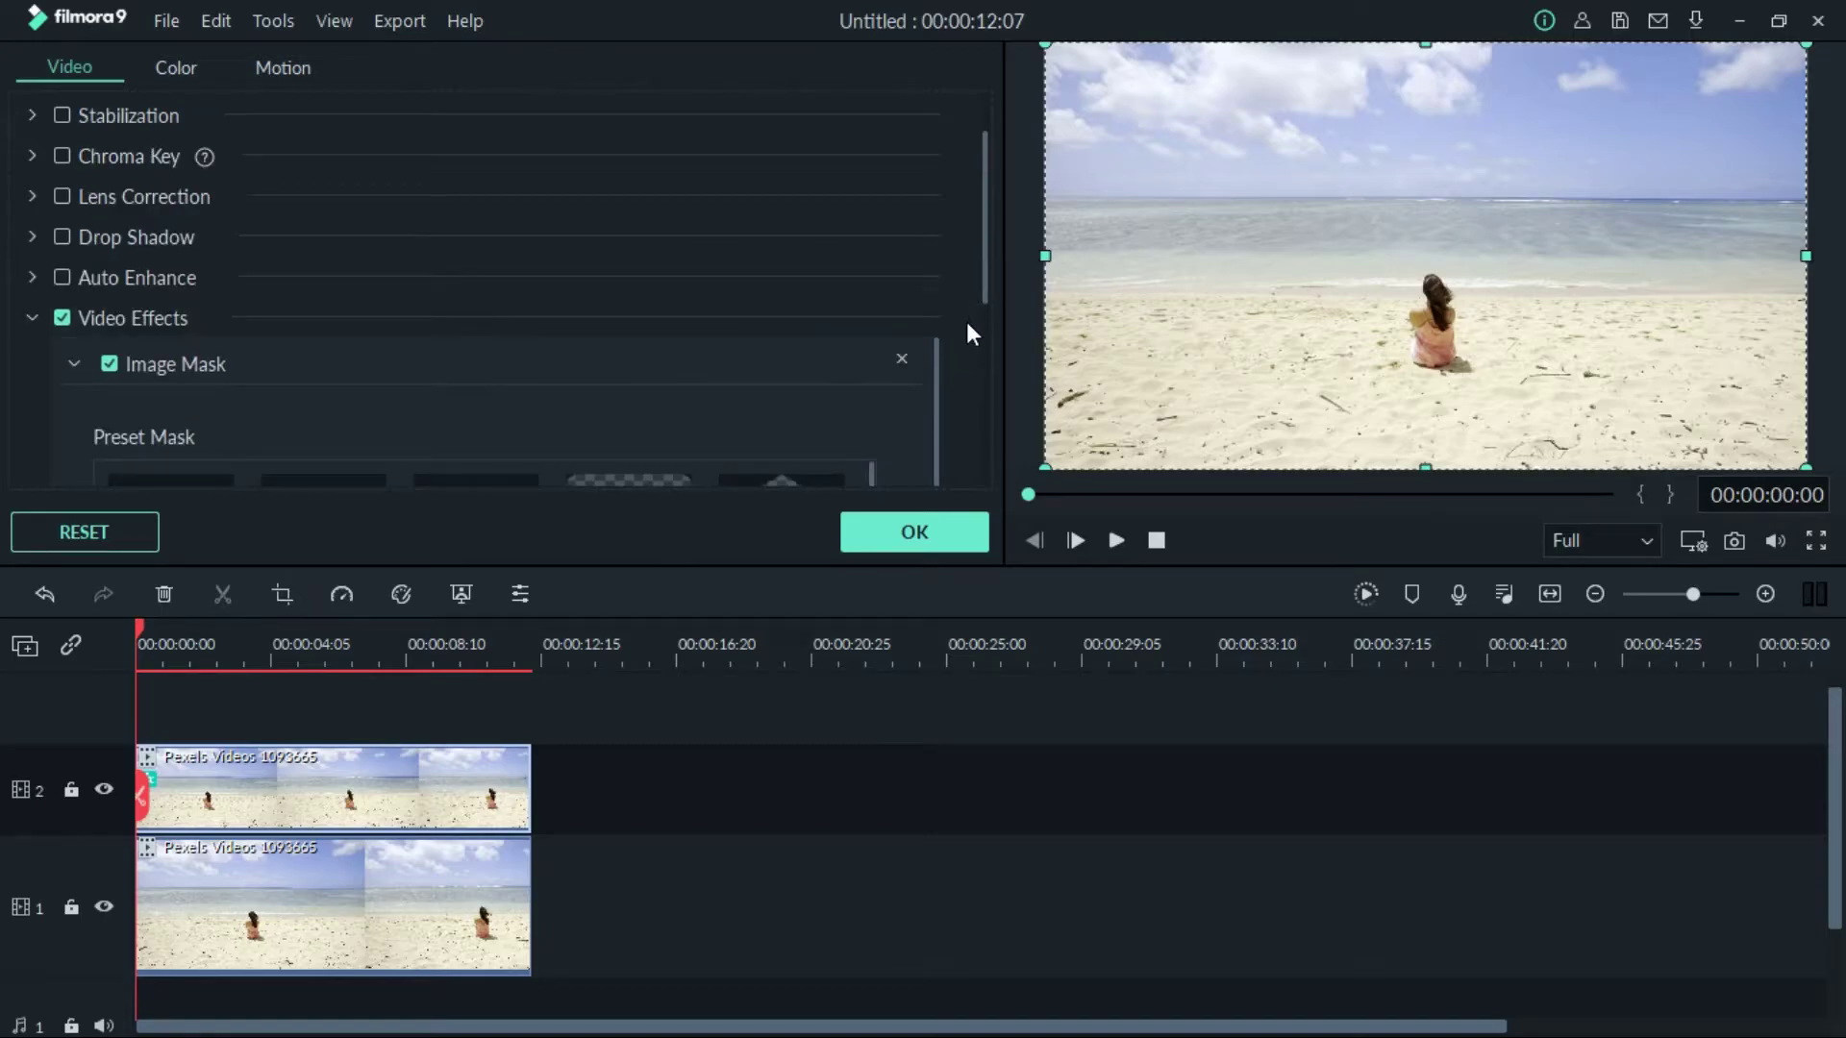
{"action": "scroll", "coordinate": [966, 321], "scroll_direction": "down", "scroll_amount": 2}
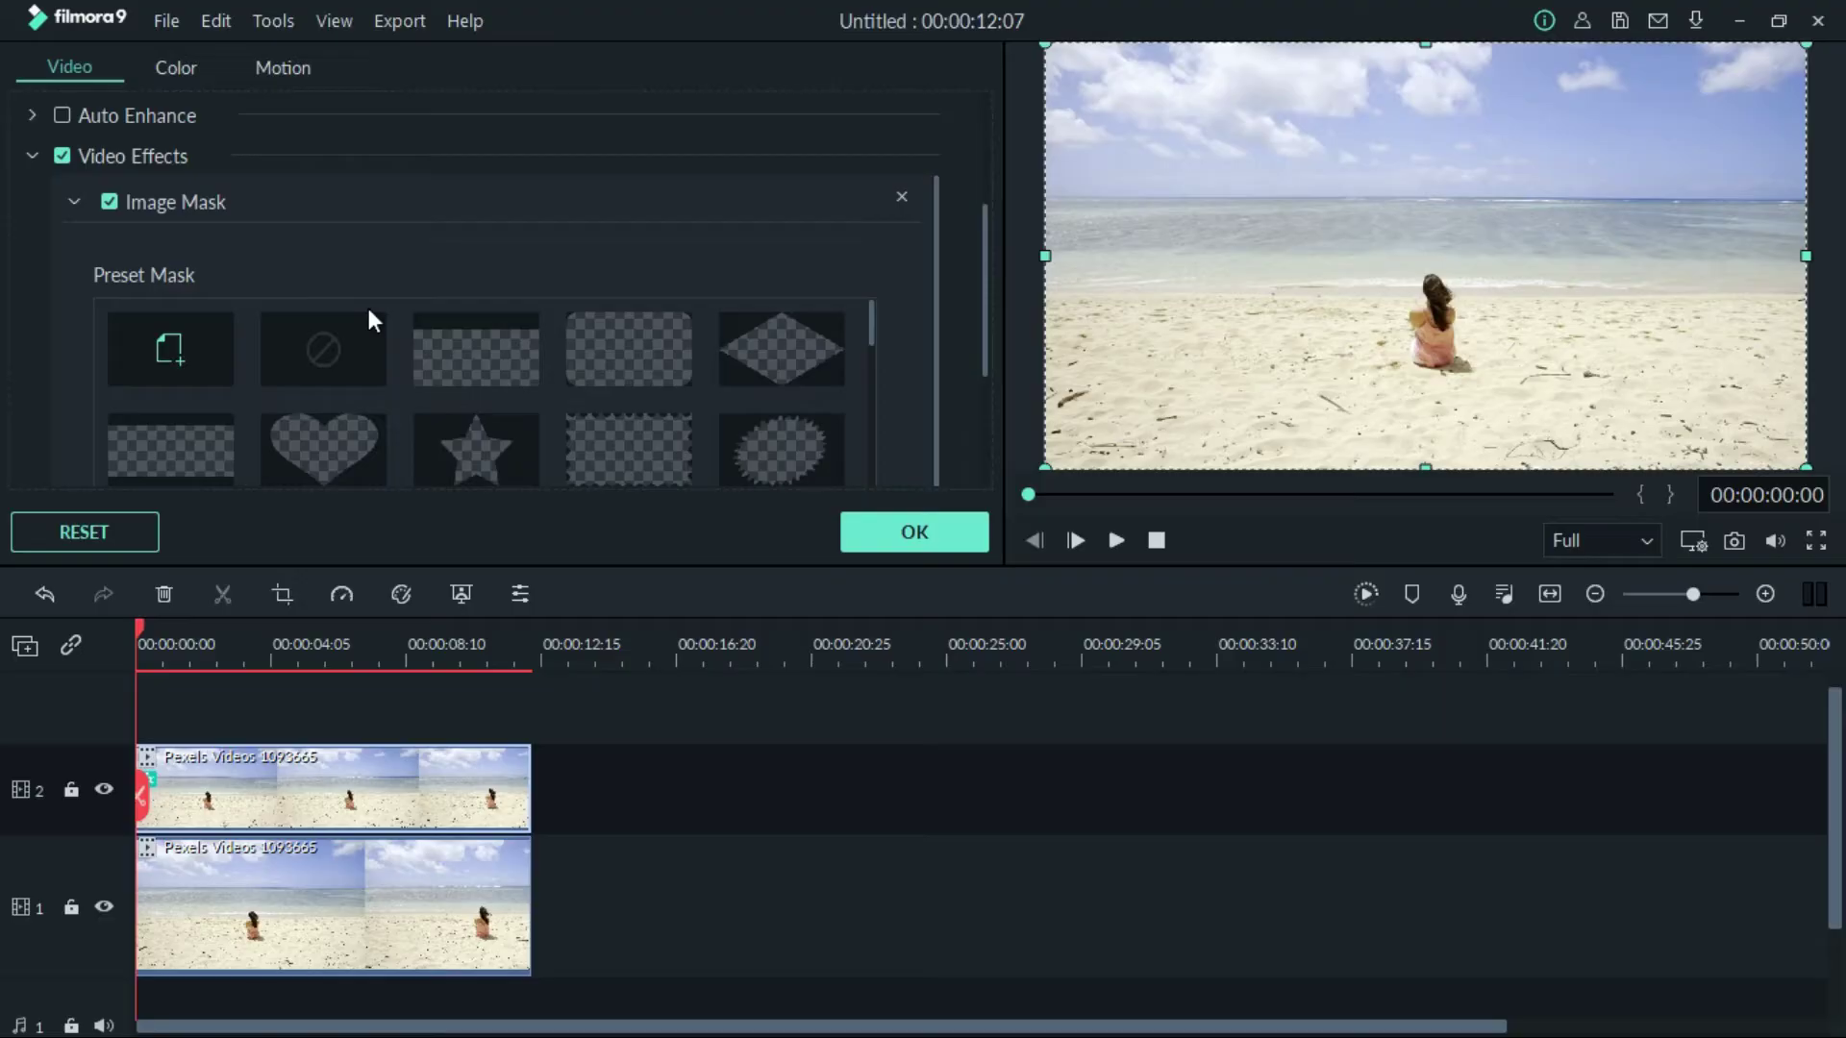
Step: Import 1.png as the top clip's custom image mask and hide track 1
{"action": "left_click", "coordinate": [173, 355]}
{"action": "left_click", "coordinate": [316, 230]}
{"action": "left_click", "coordinate": [677, 608]}
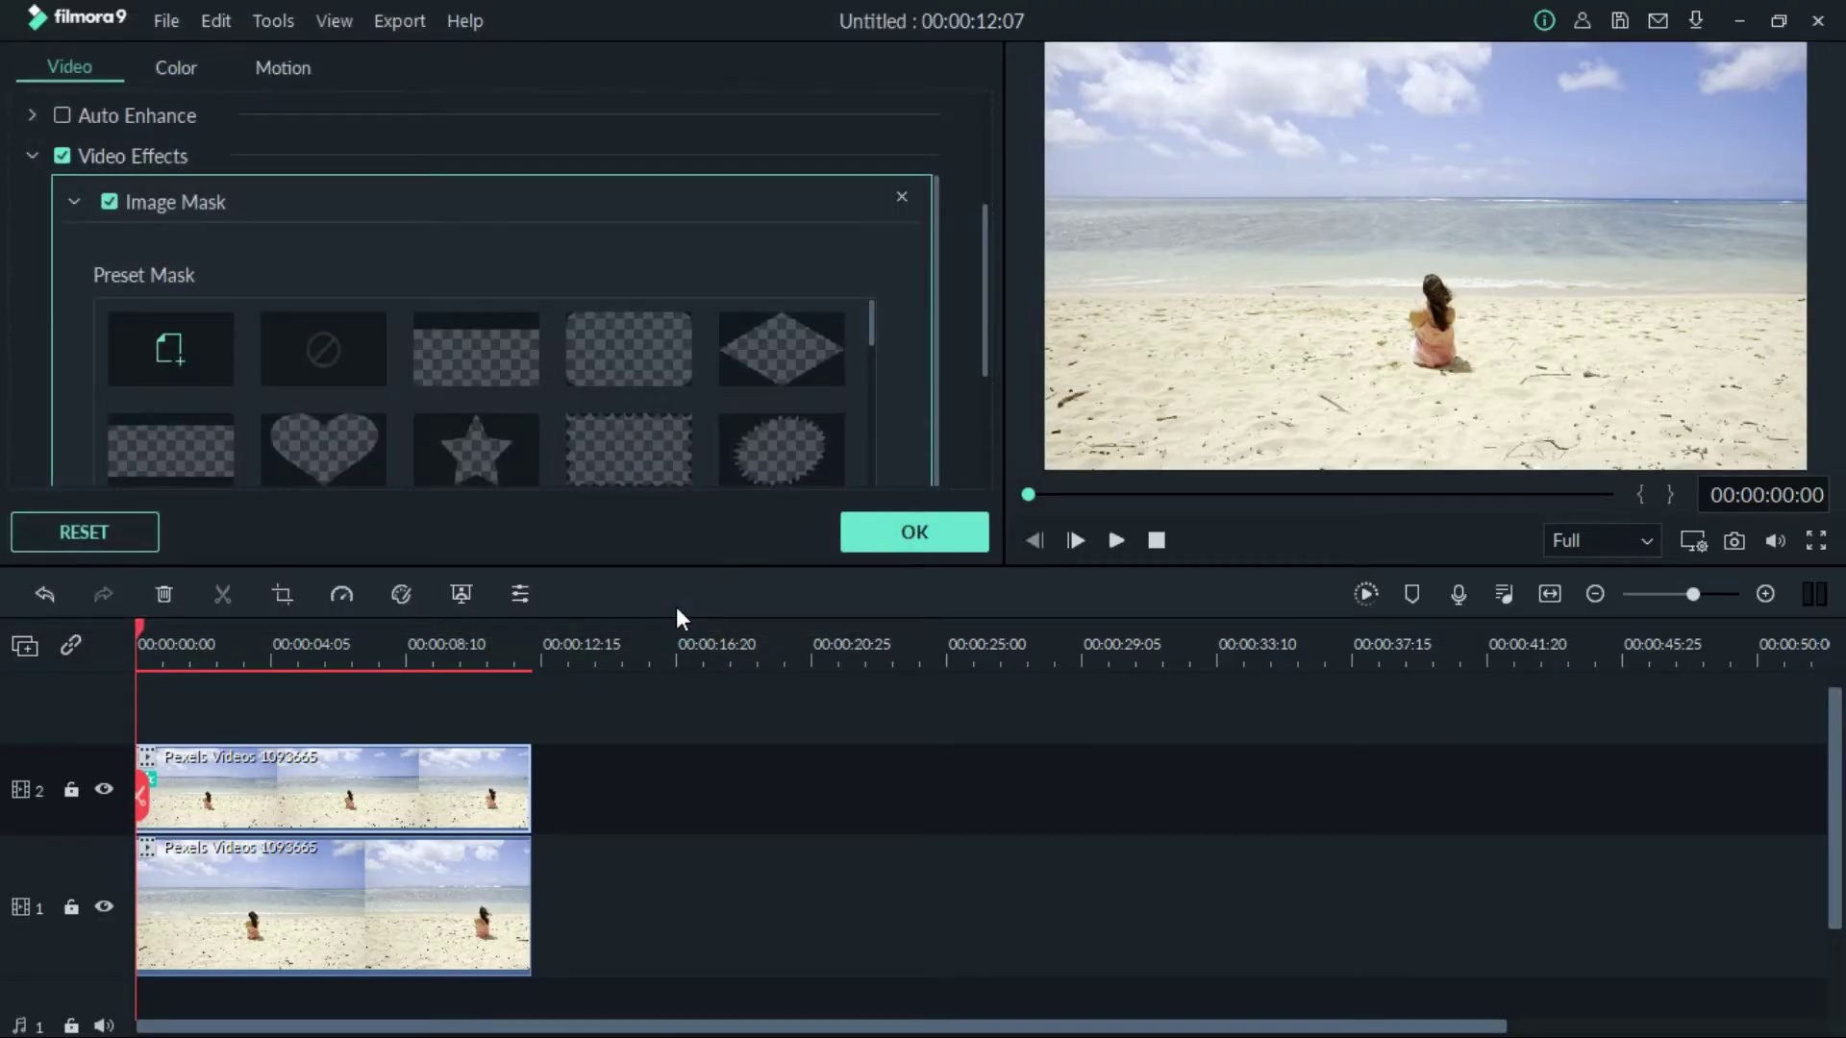
{"action": "scroll", "coordinate": [834, 325], "scroll_direction": "down", "scroll_amount": 6}
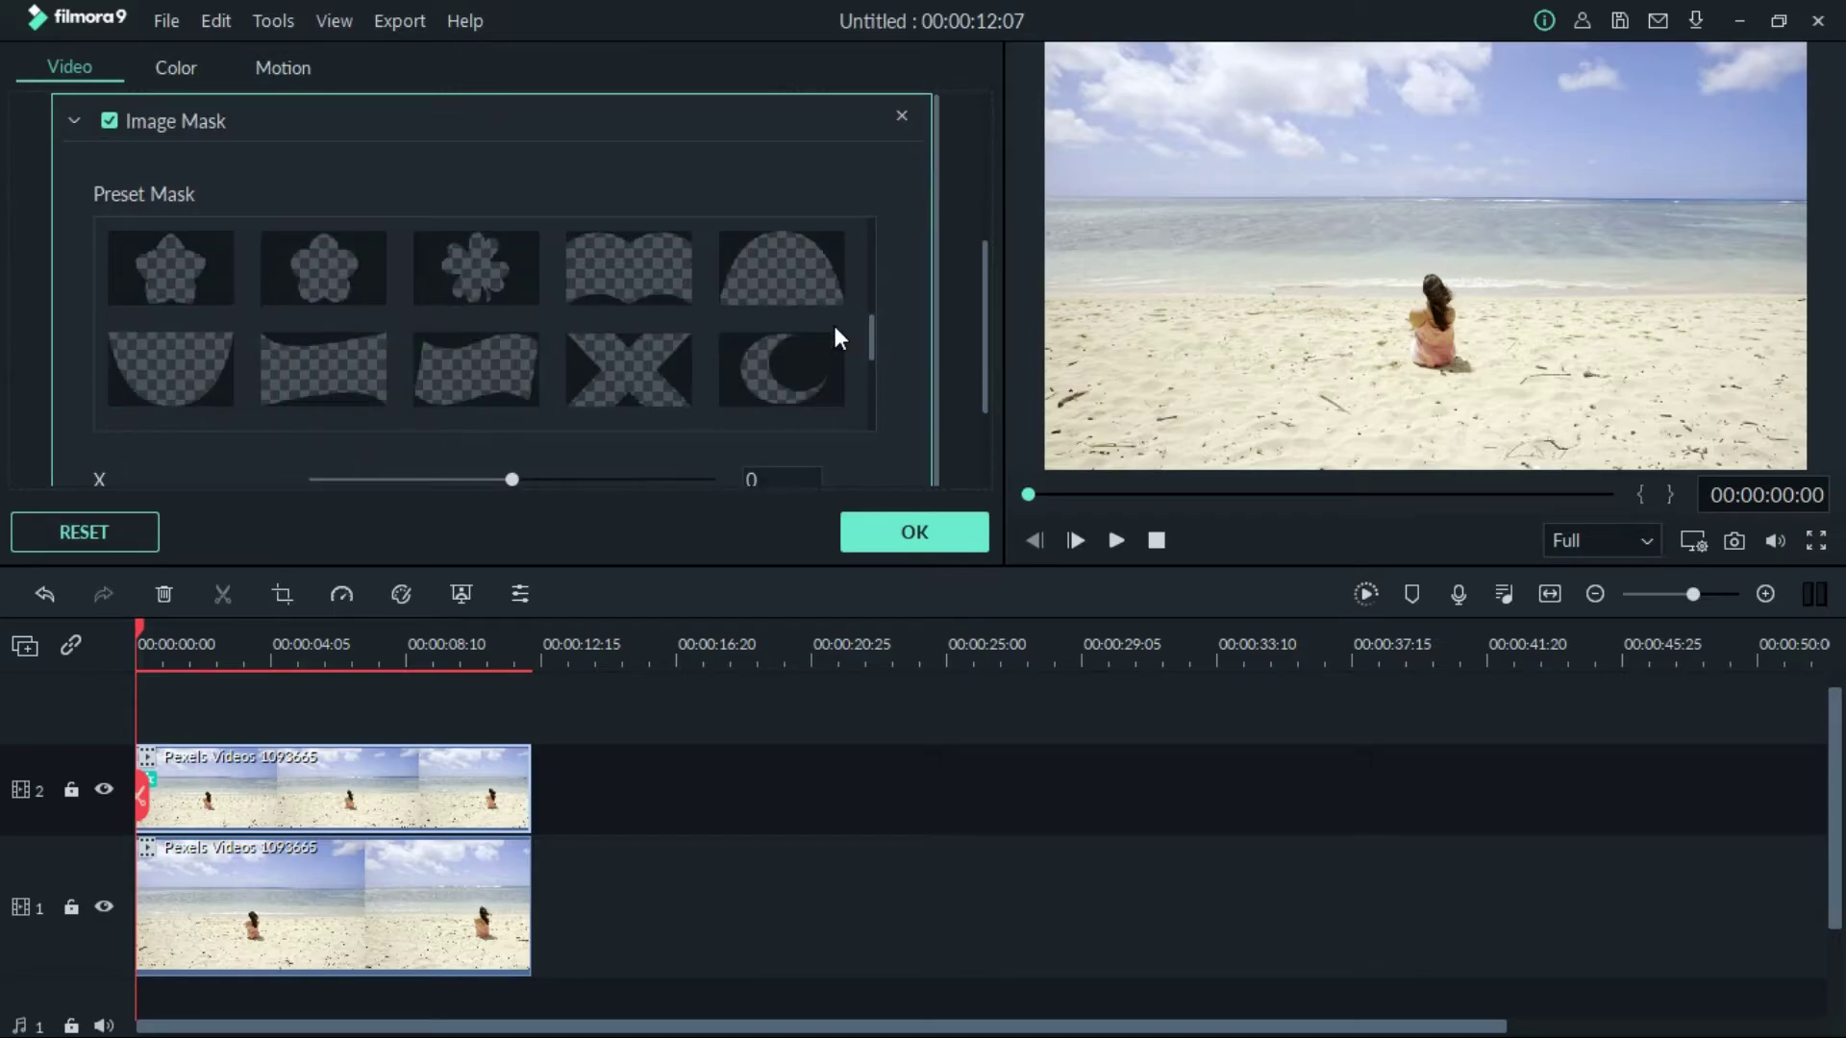
{"action": "left_click", "coordinate": [626, 384]}
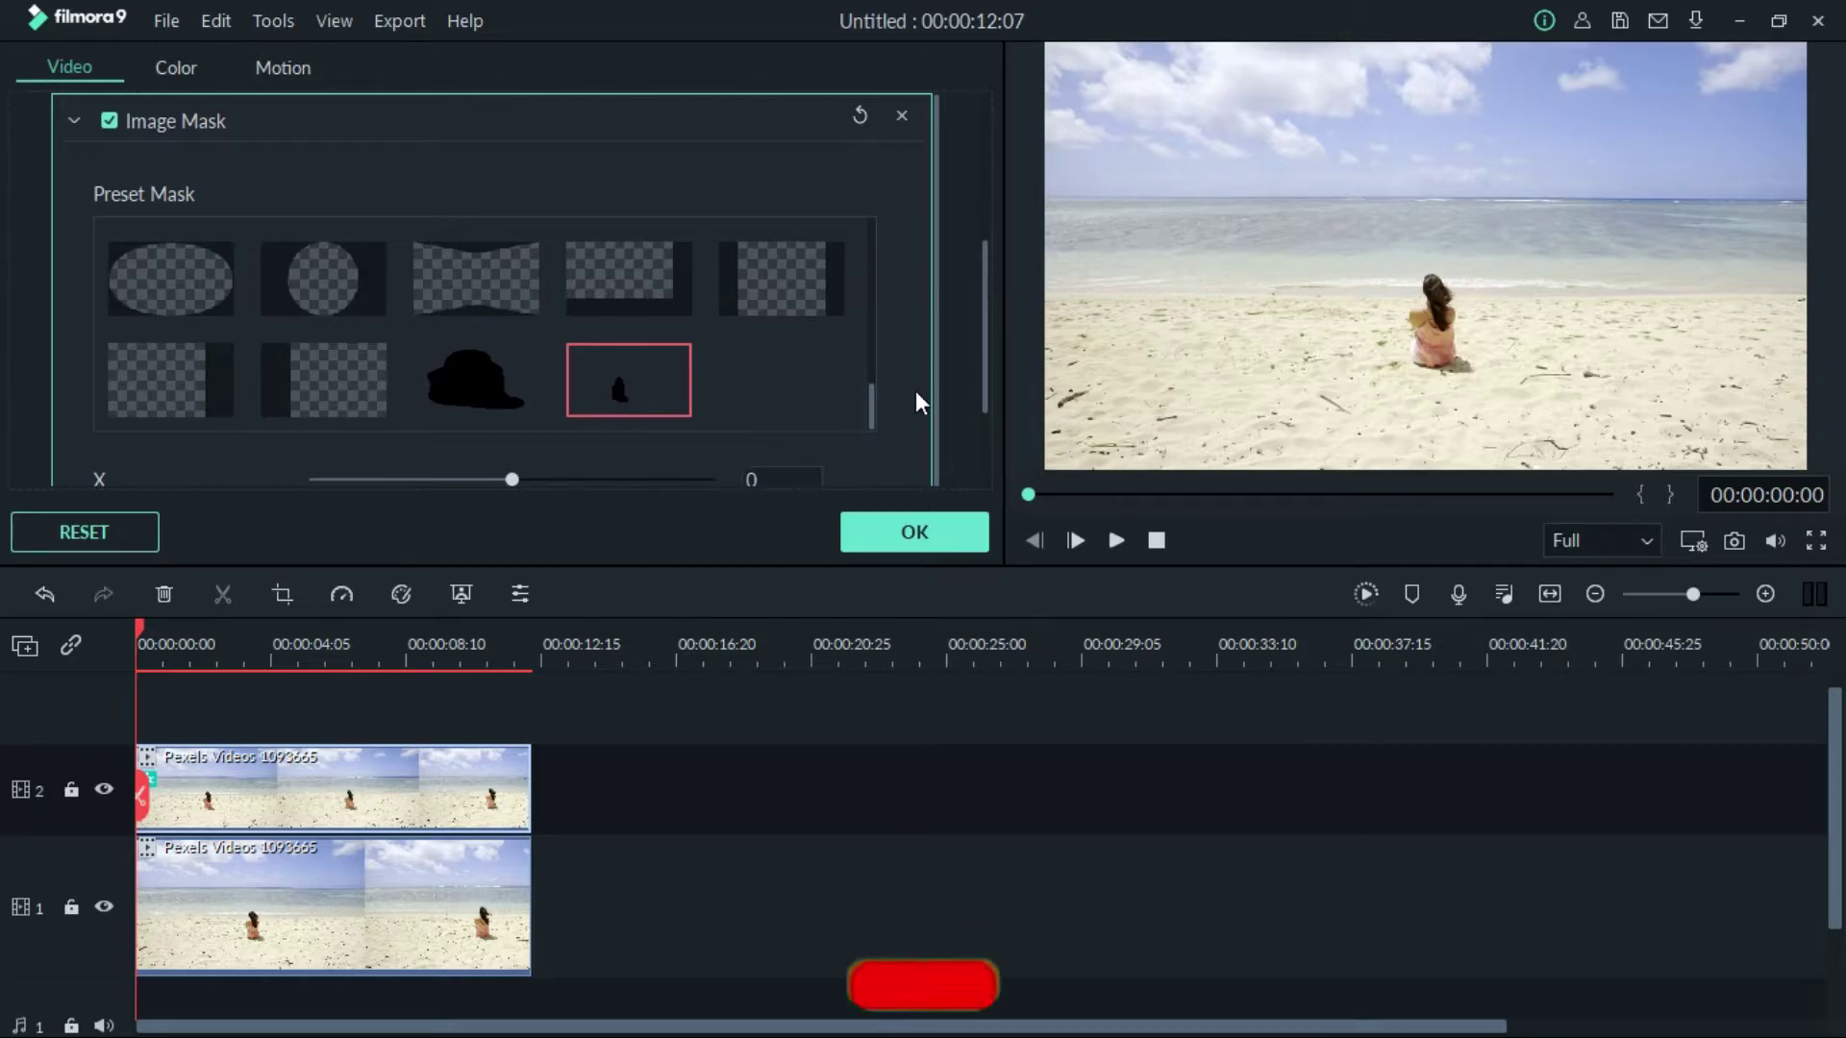
{"action": "scroll", "coordinate": [915, 394], "scroll_direction": "down", "scroll_amount": 2}
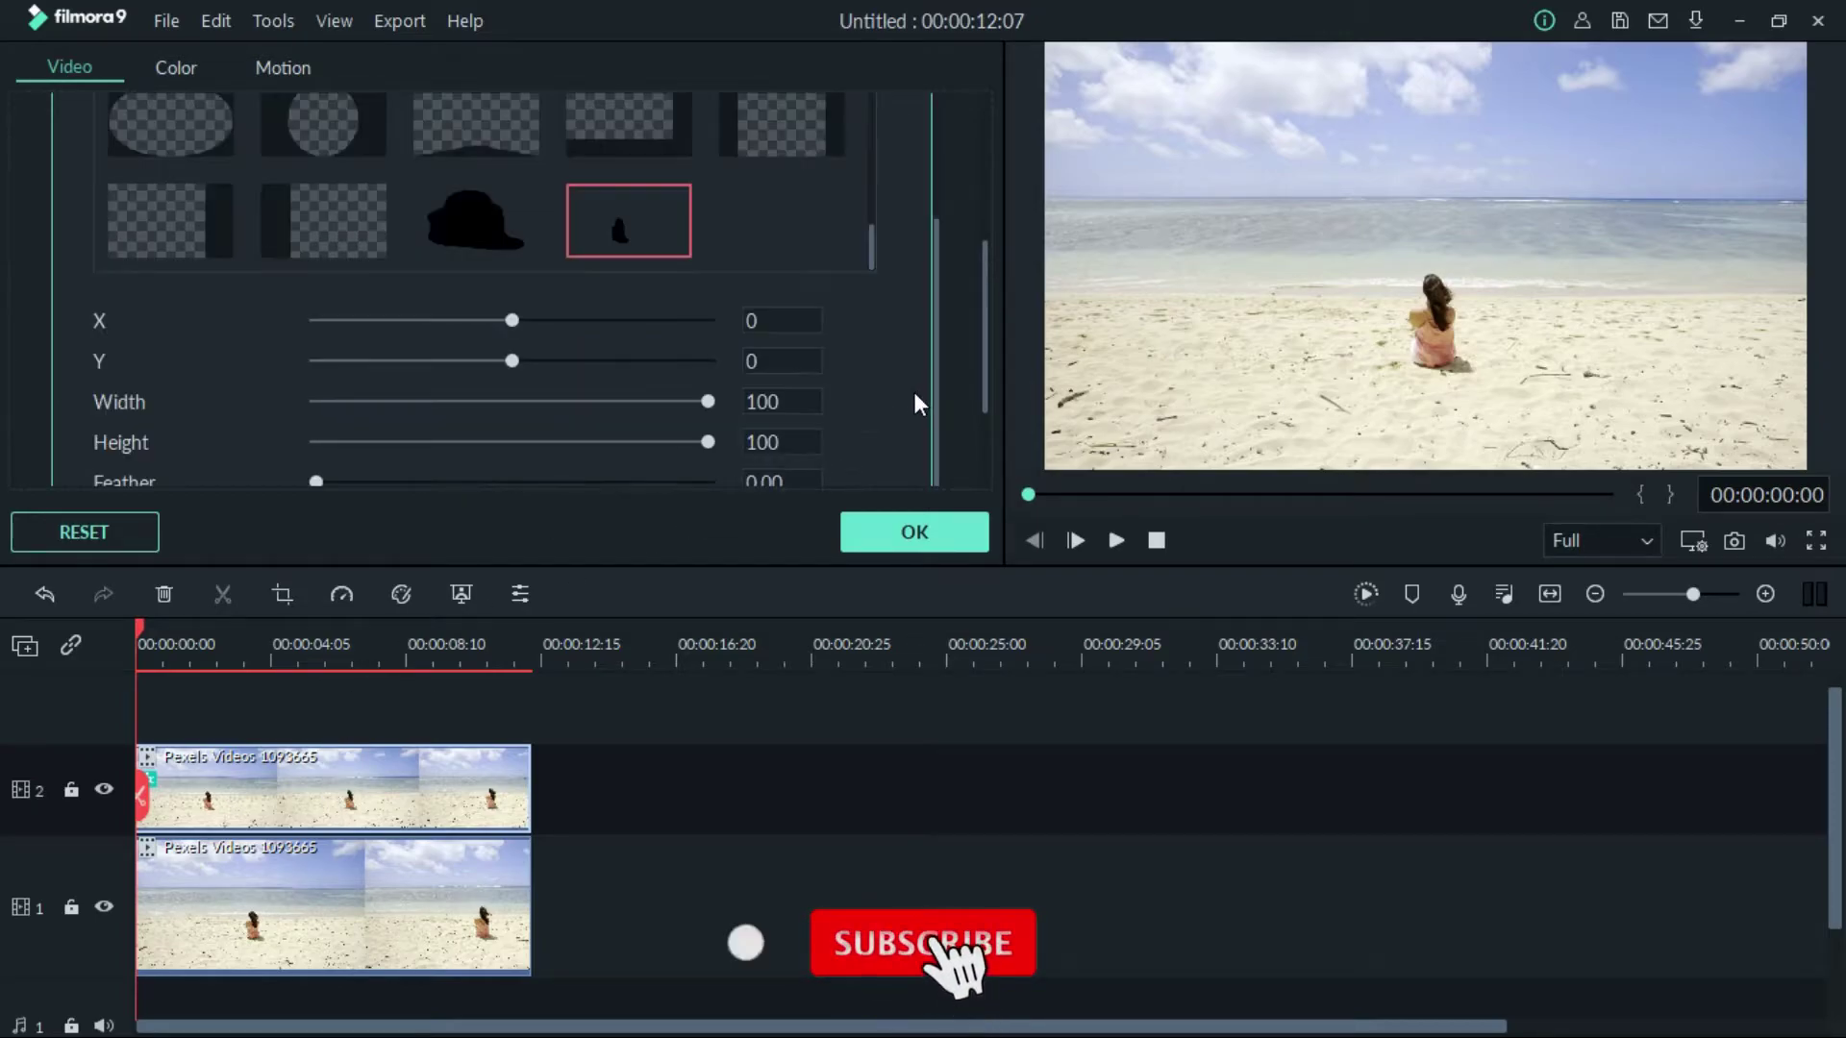
{"action": "left_click", "coordinate": [105, 907]}
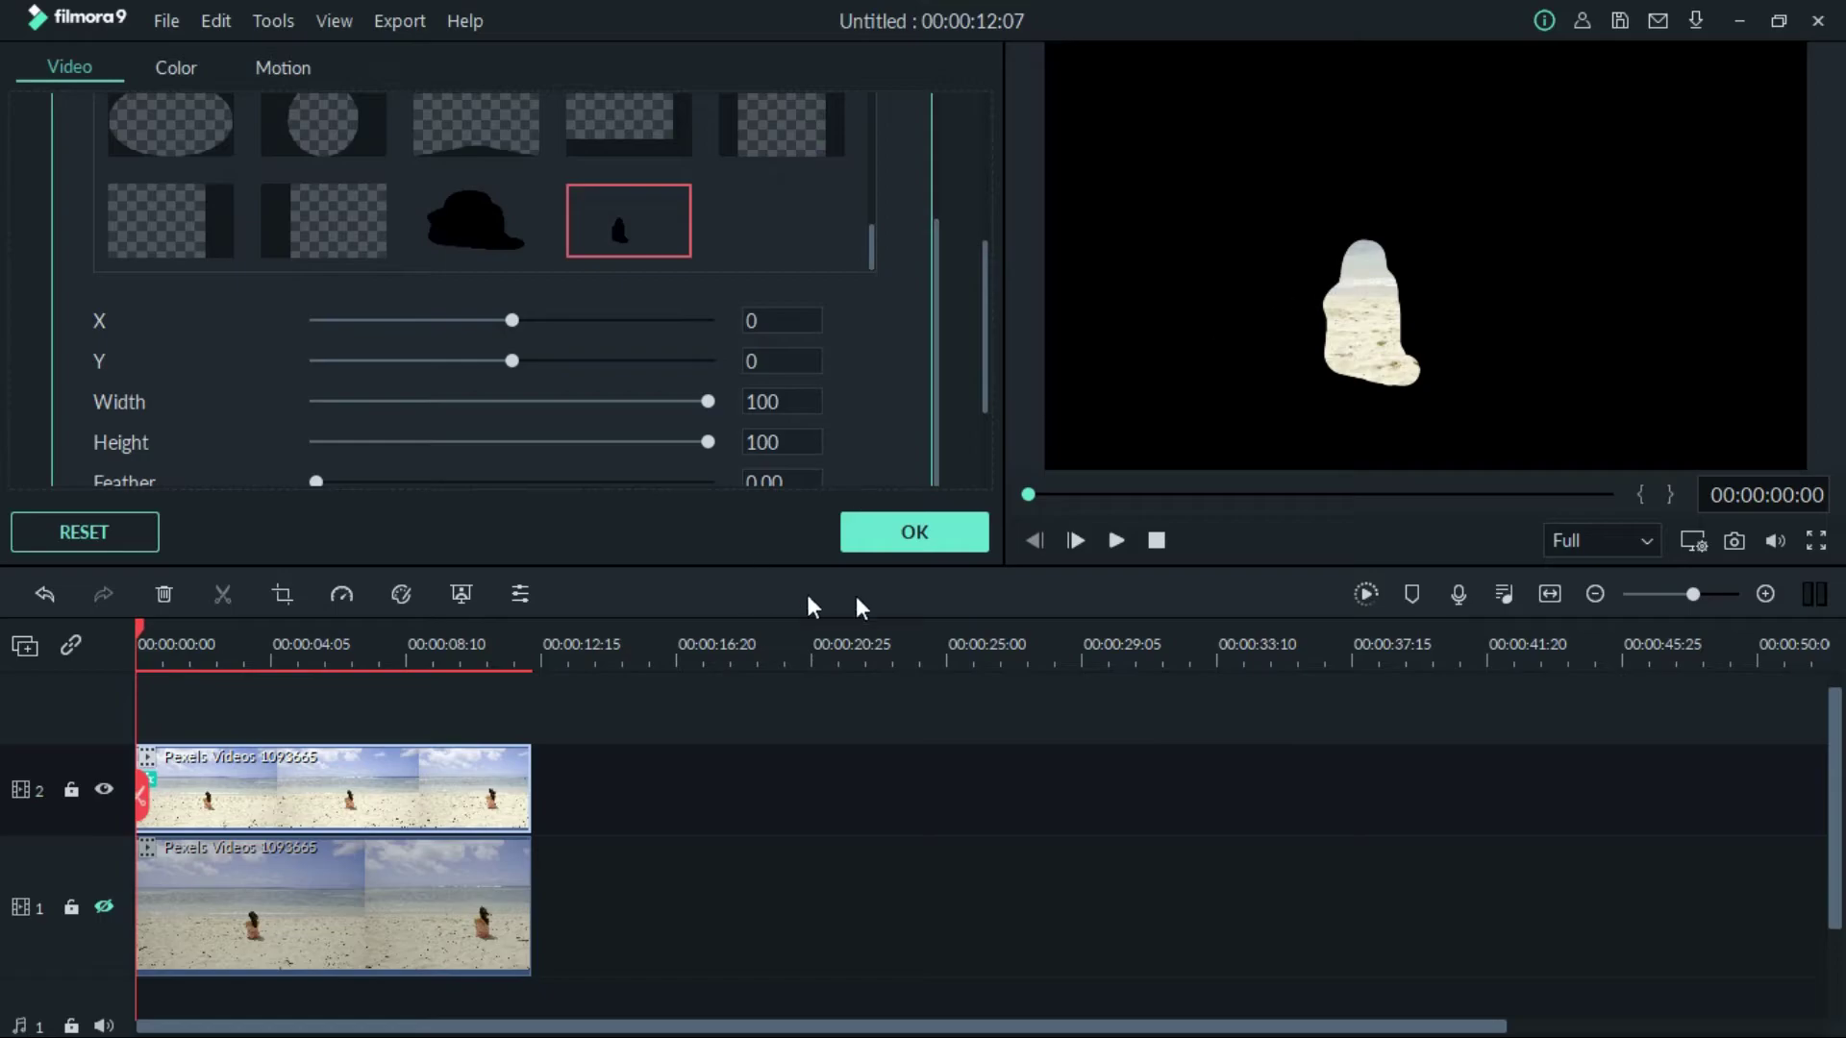
Step: Invert the silhouette mask, position it at X 47, Y 0 over the woman, and apply
{"action": "scroll", "coordinate": [884, 431], "scroll_direction": "down", "scroll_amount": 1}
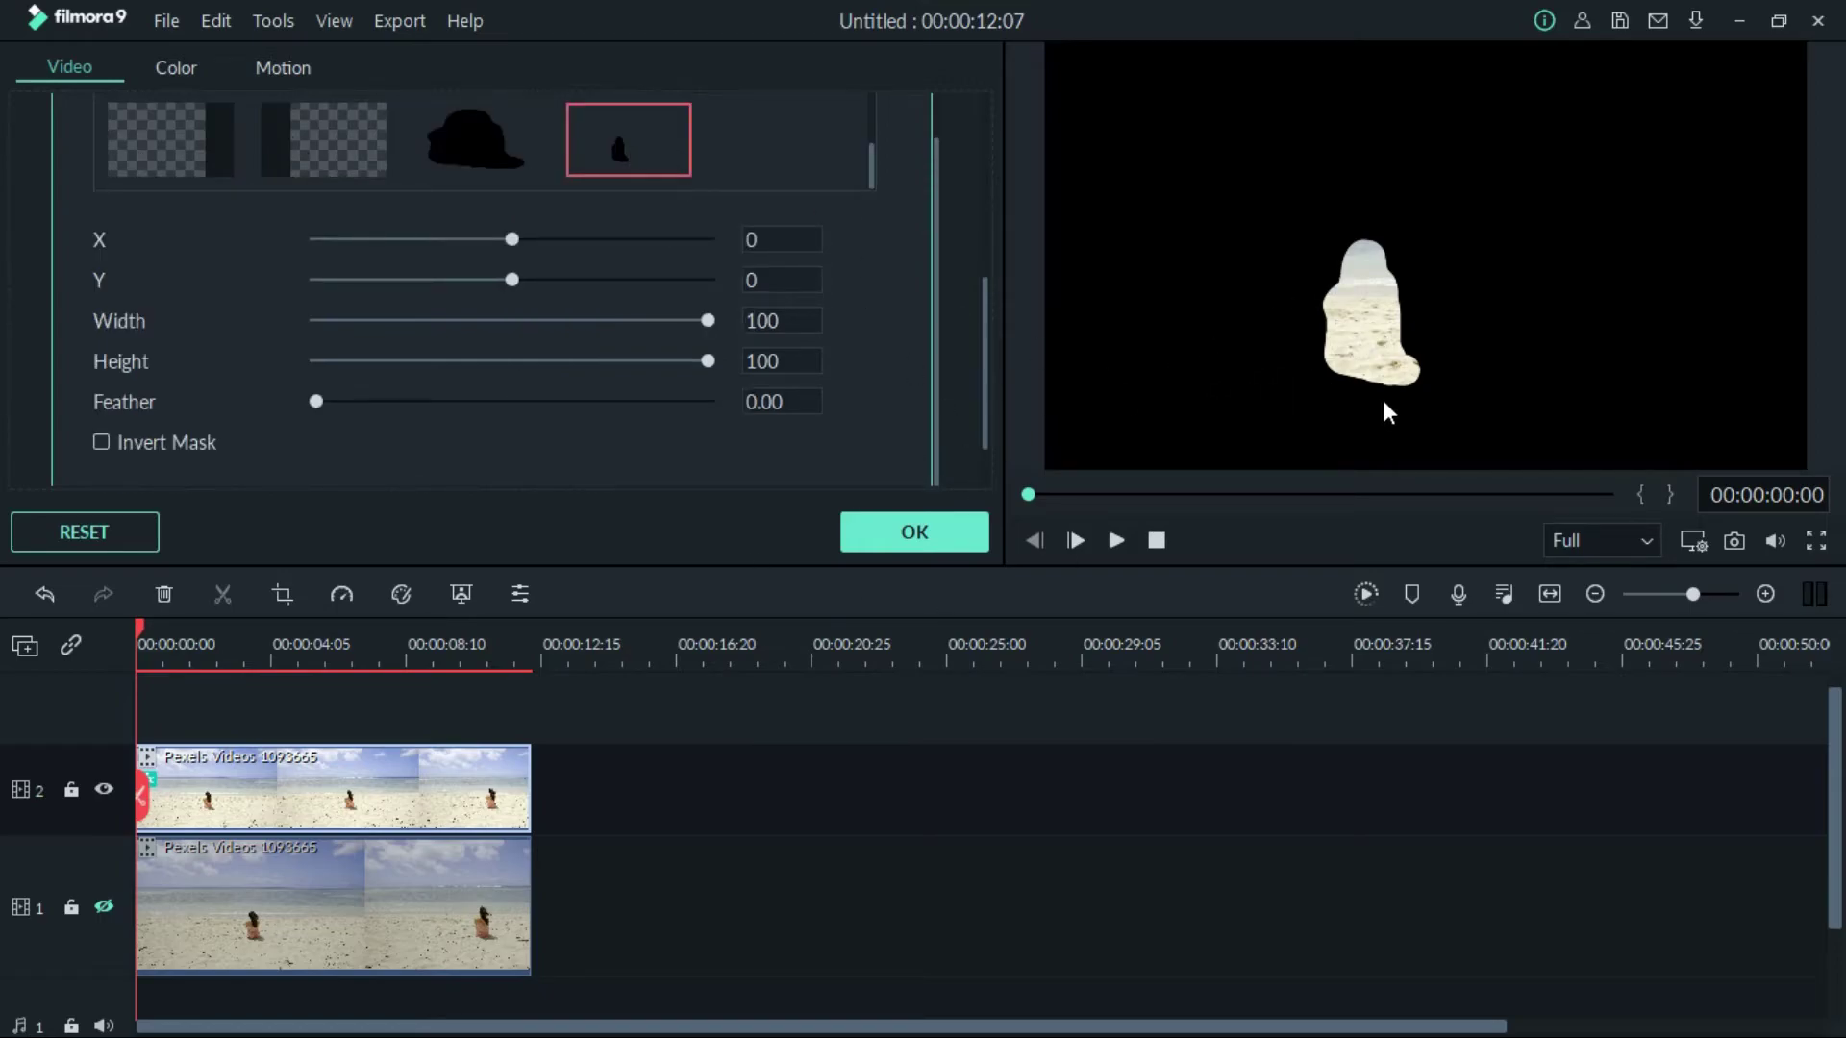
{"action": "left_click", "coordinate": [141, 440]}
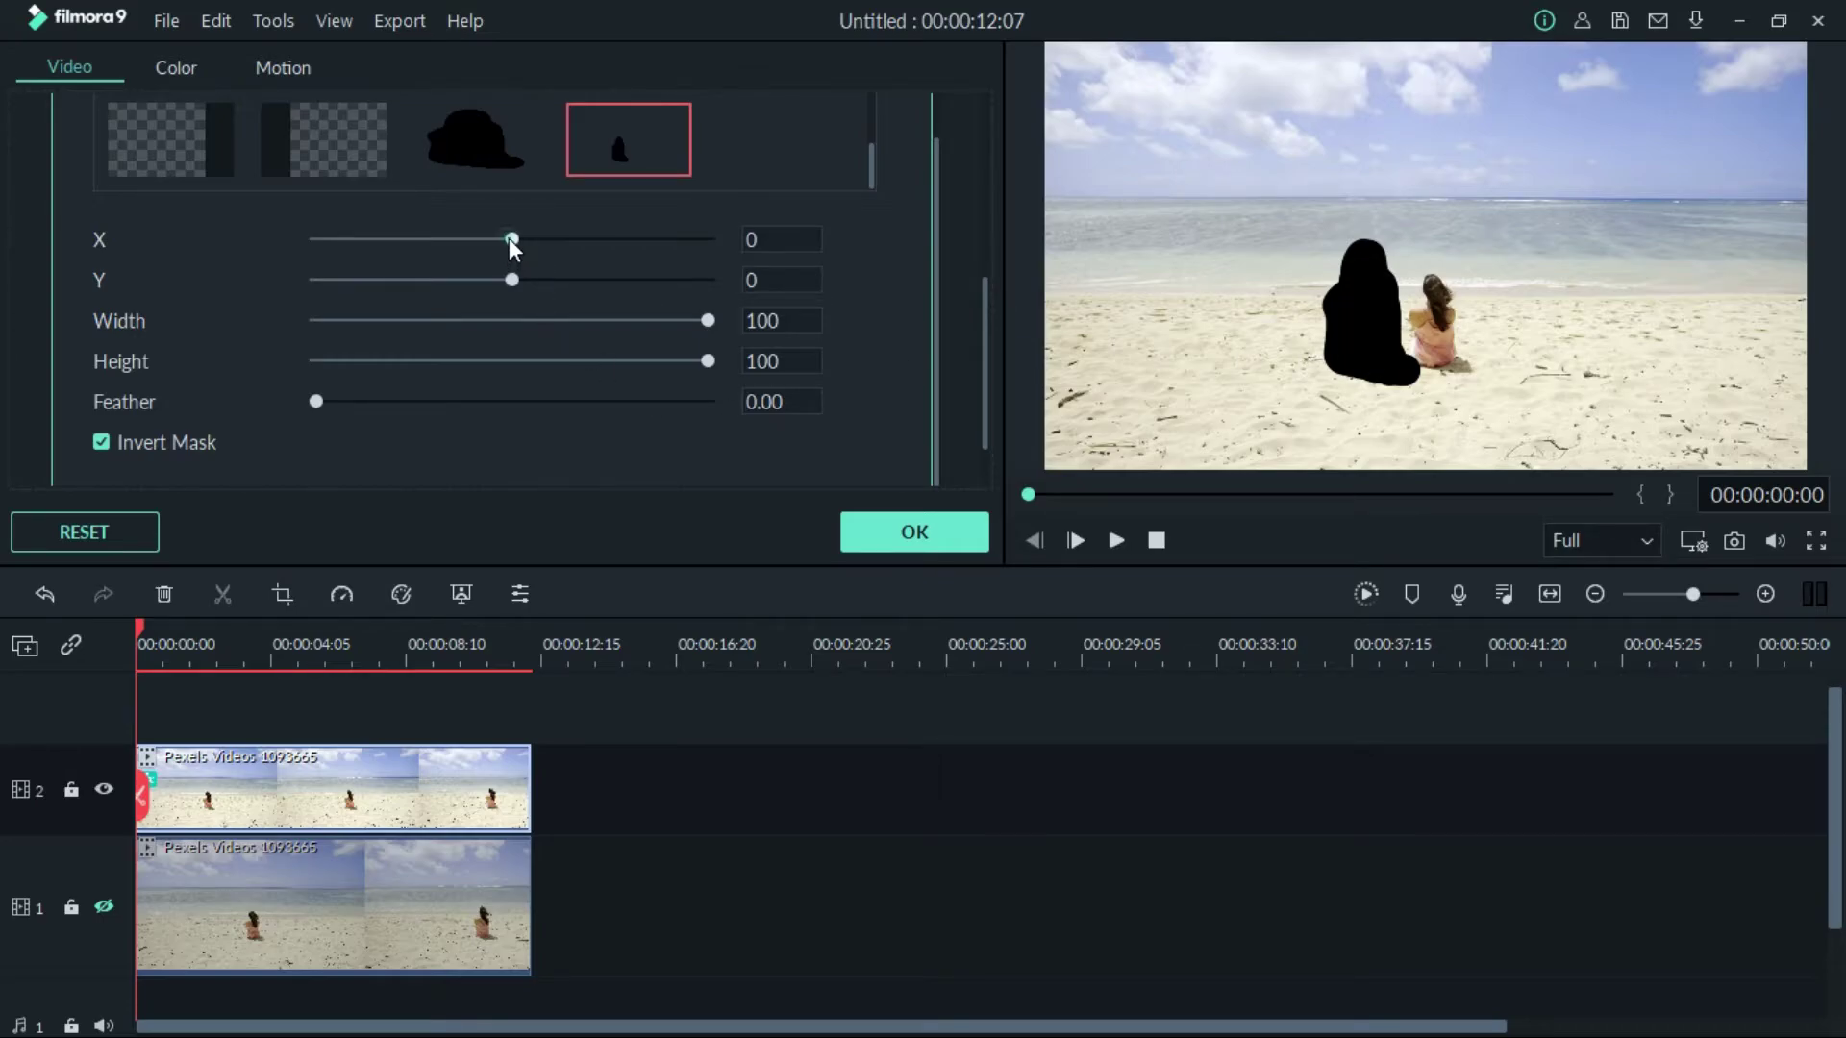
{"action": "left_click_drag", "start_coordinate": [509, 240], "coordinate": [515, 279]}
{"action": "left_click_drag", "start_coordinate": [707, 320], "coordinate": [735, 357]}
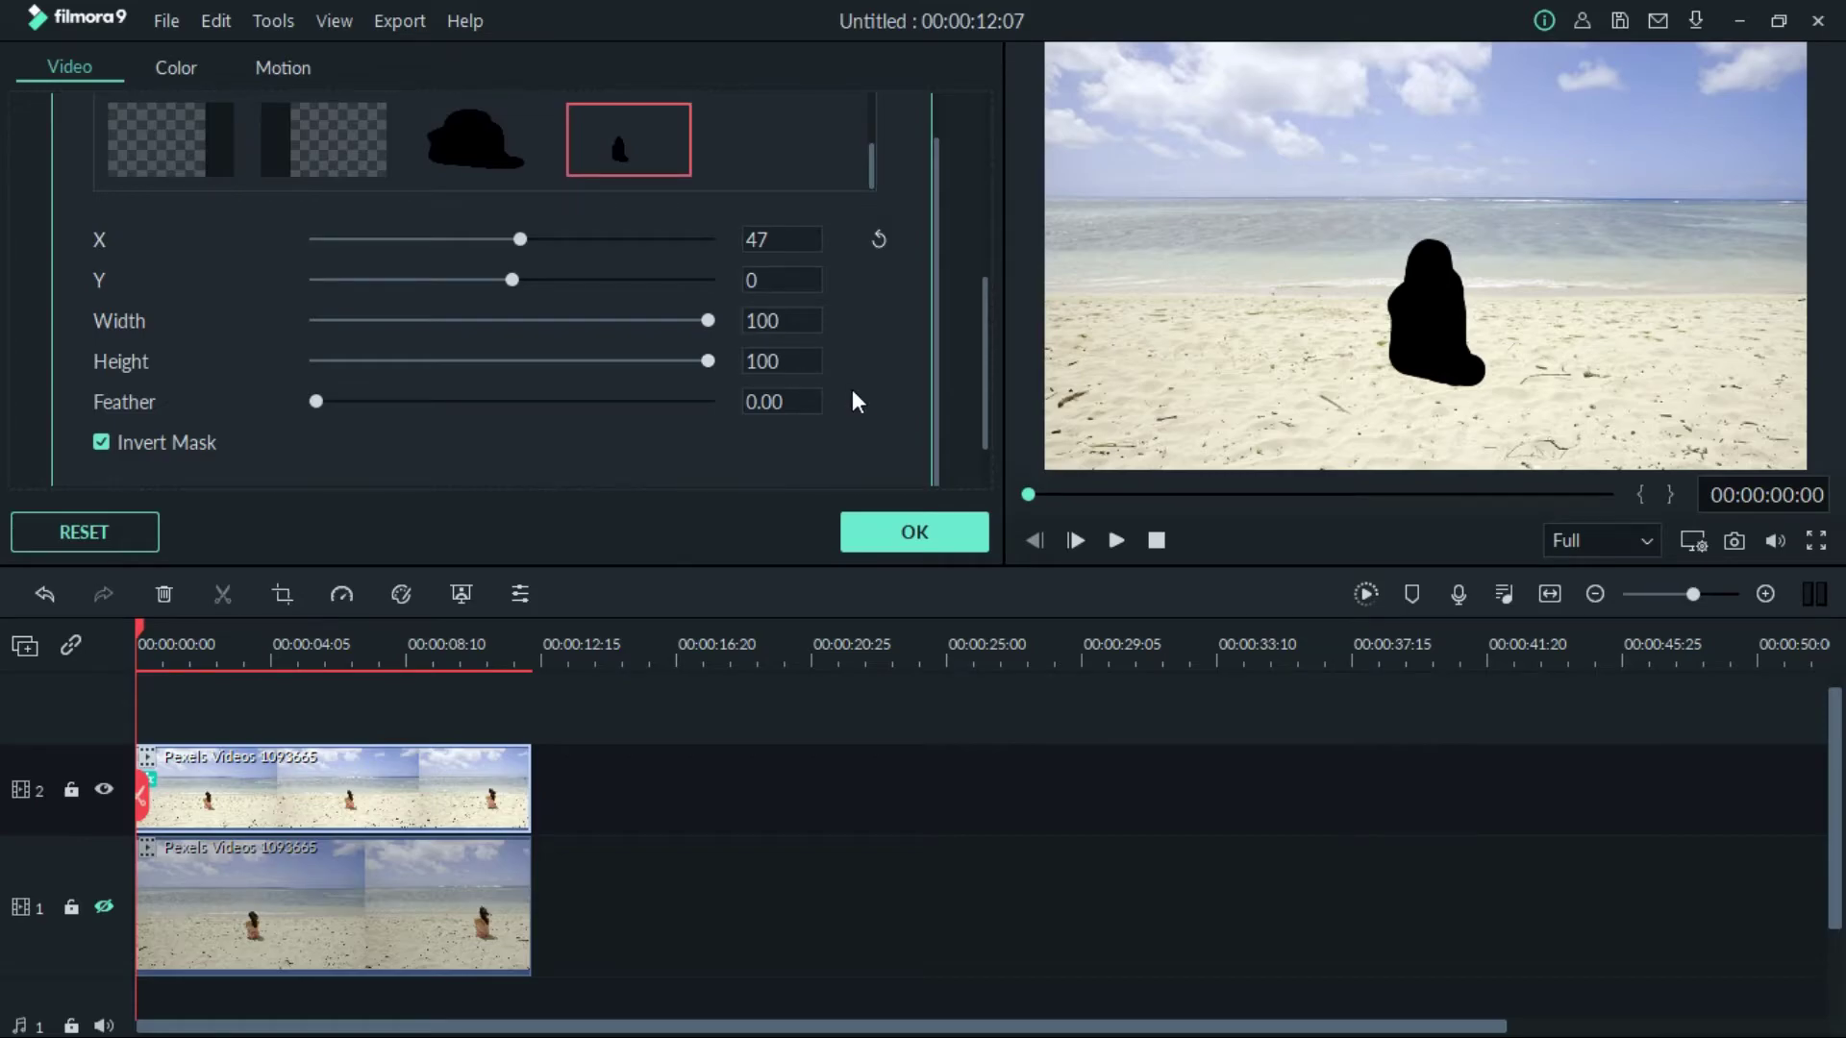
{"action": "scroll", "coordinate": [869, 397], "scroll_direction": "down", "scroll_amount": 1}
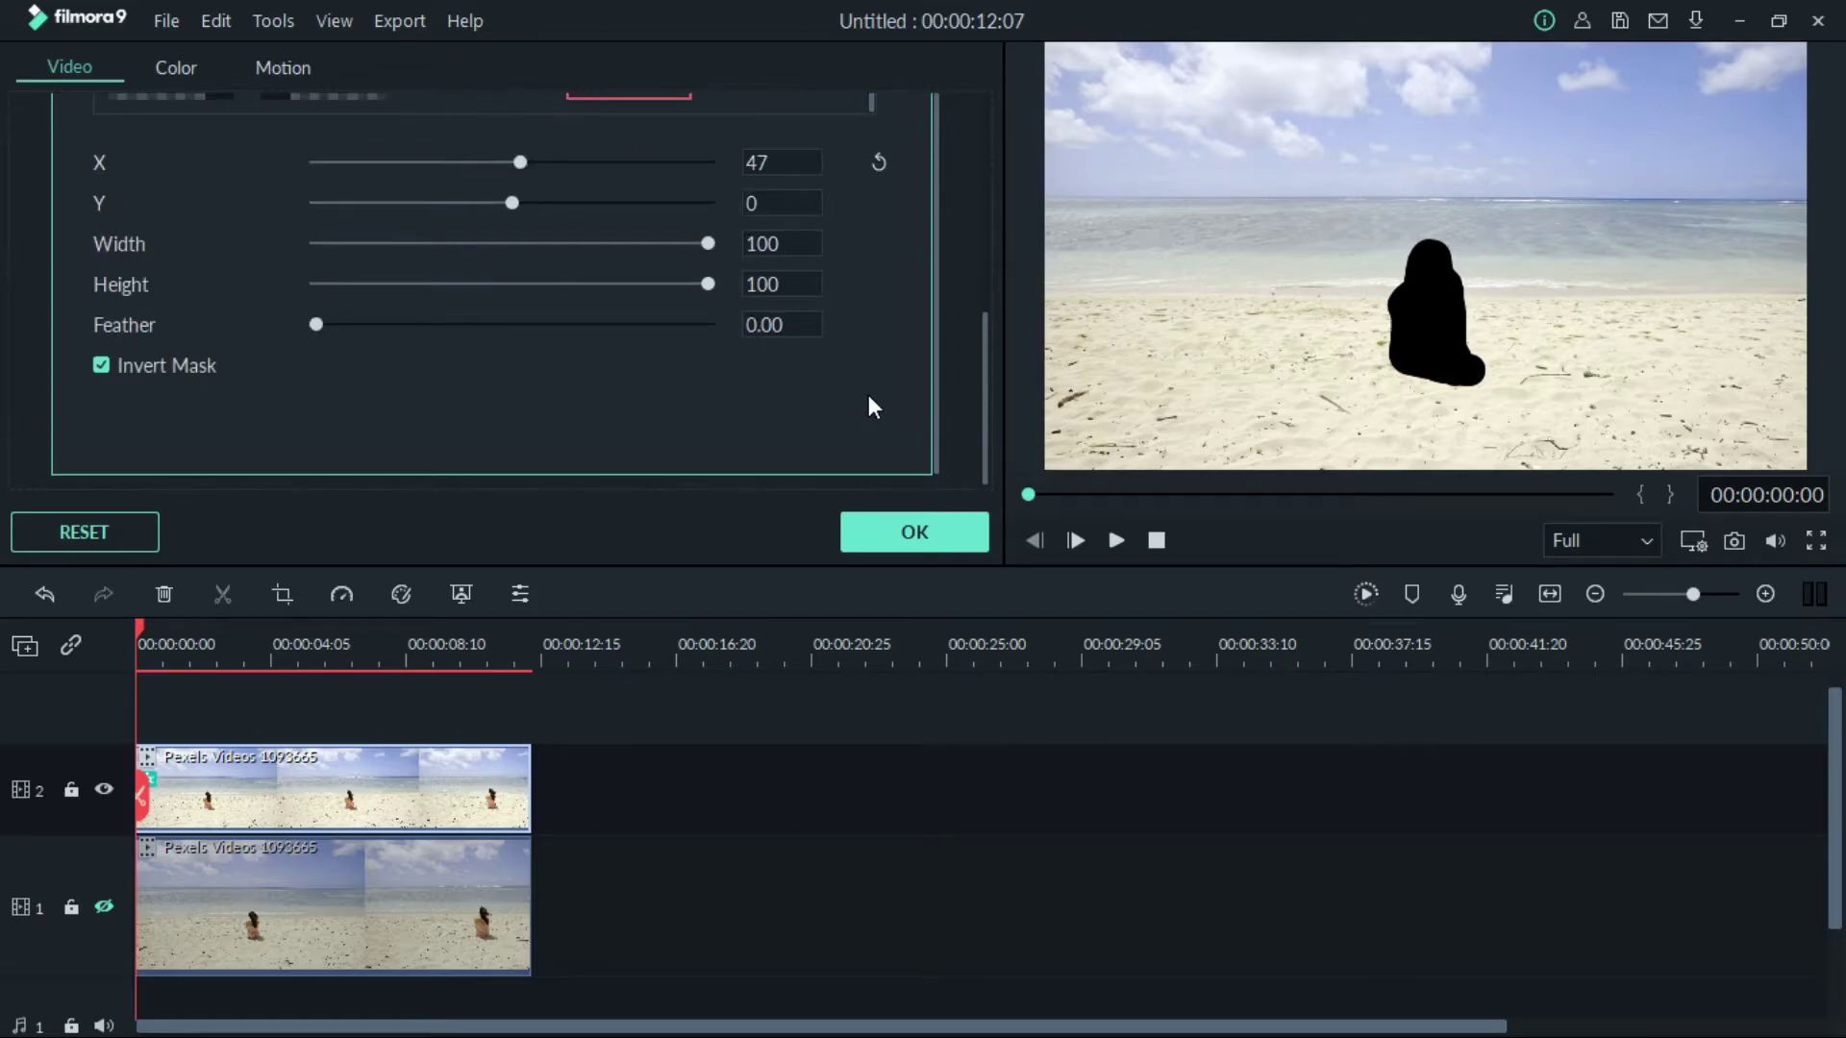
{"action": "left_click", "coordinate": [904, 548]}
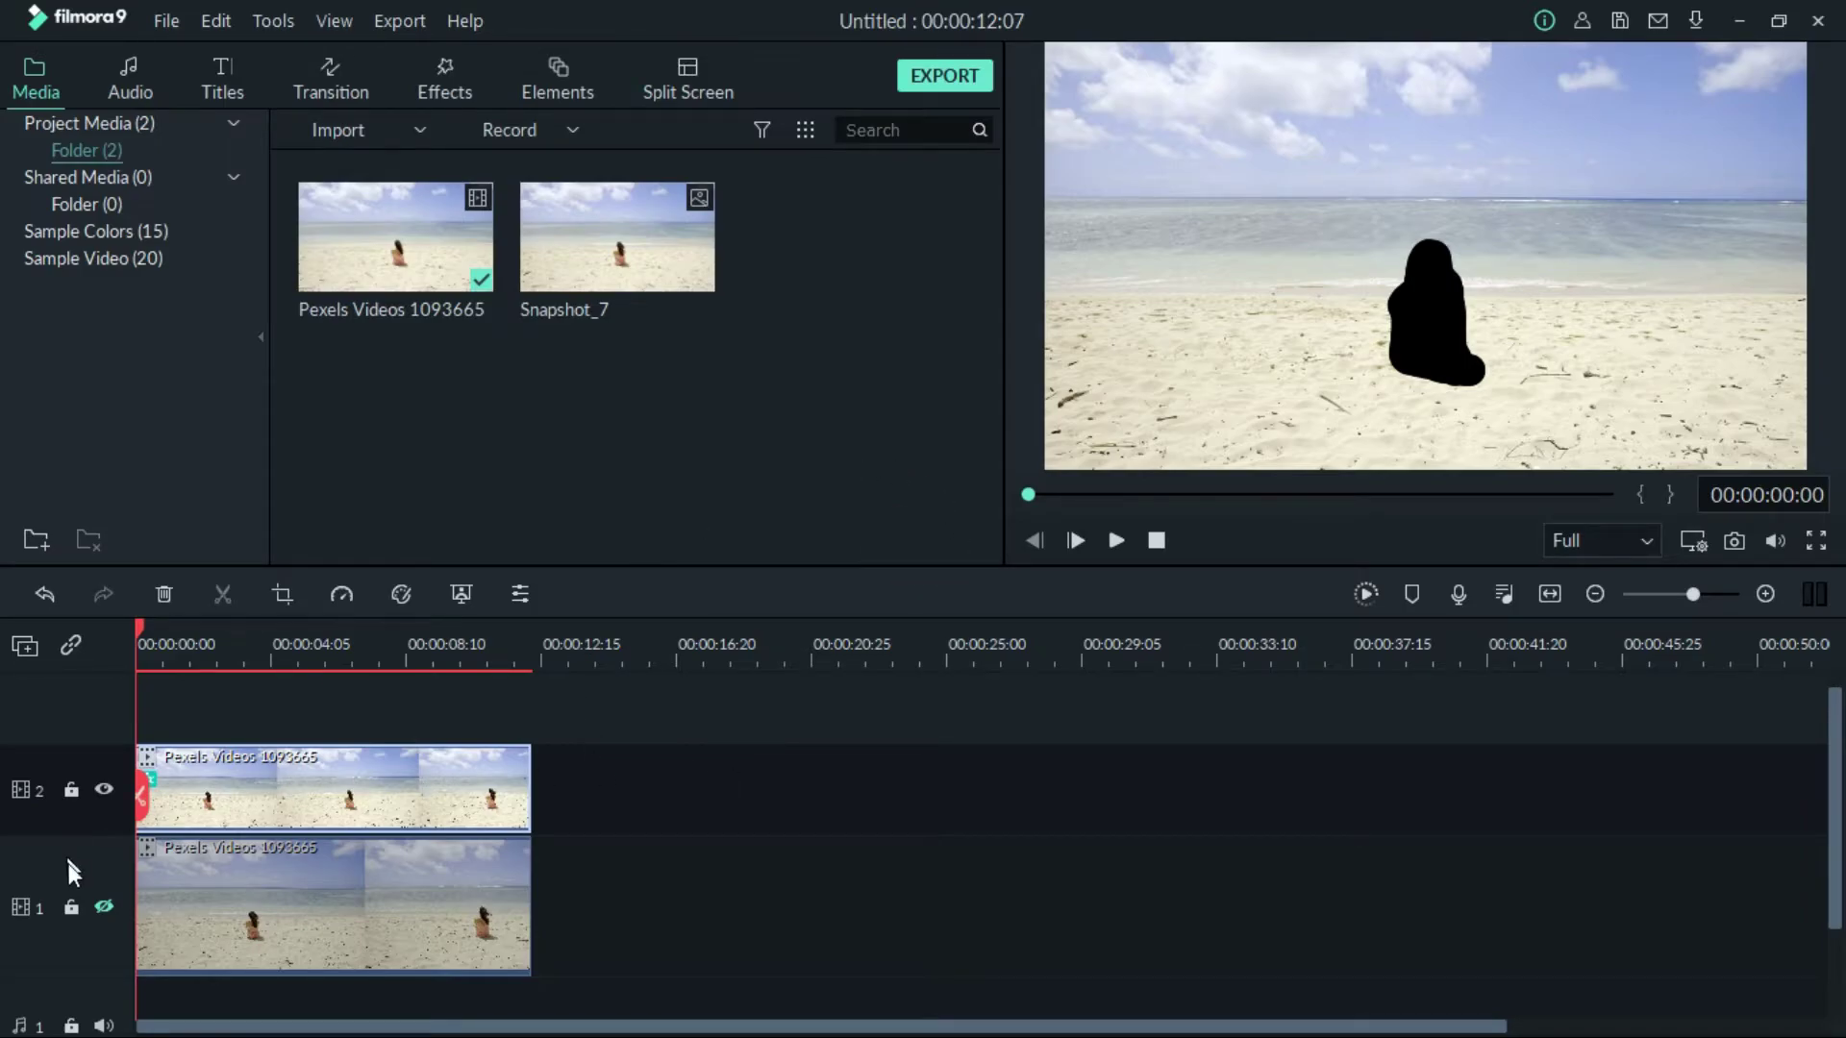
Step: Unhide track 1, lock track 2, then enlarge and shift the bottom clip so sand covers the woman
{"action": "left_click", "coordinate": [105, 908]}
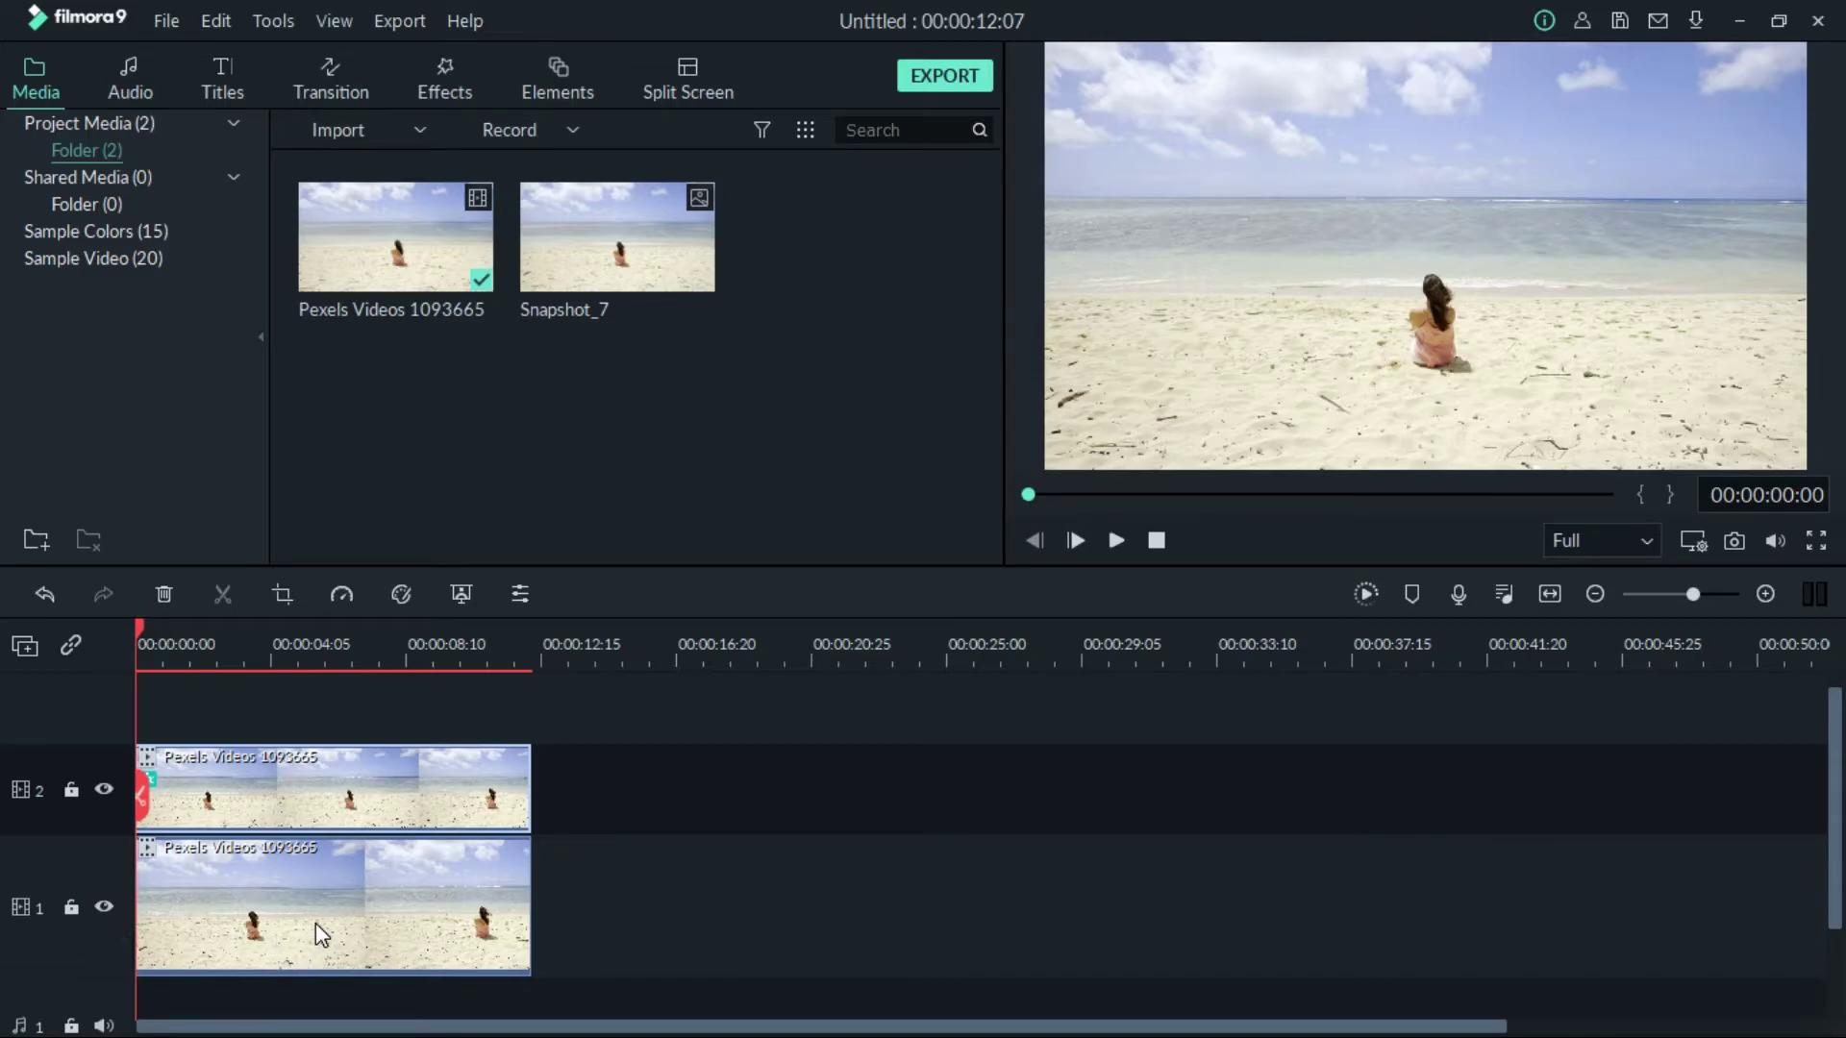
{"action": "left_click", "coordinate": [72, 786]}
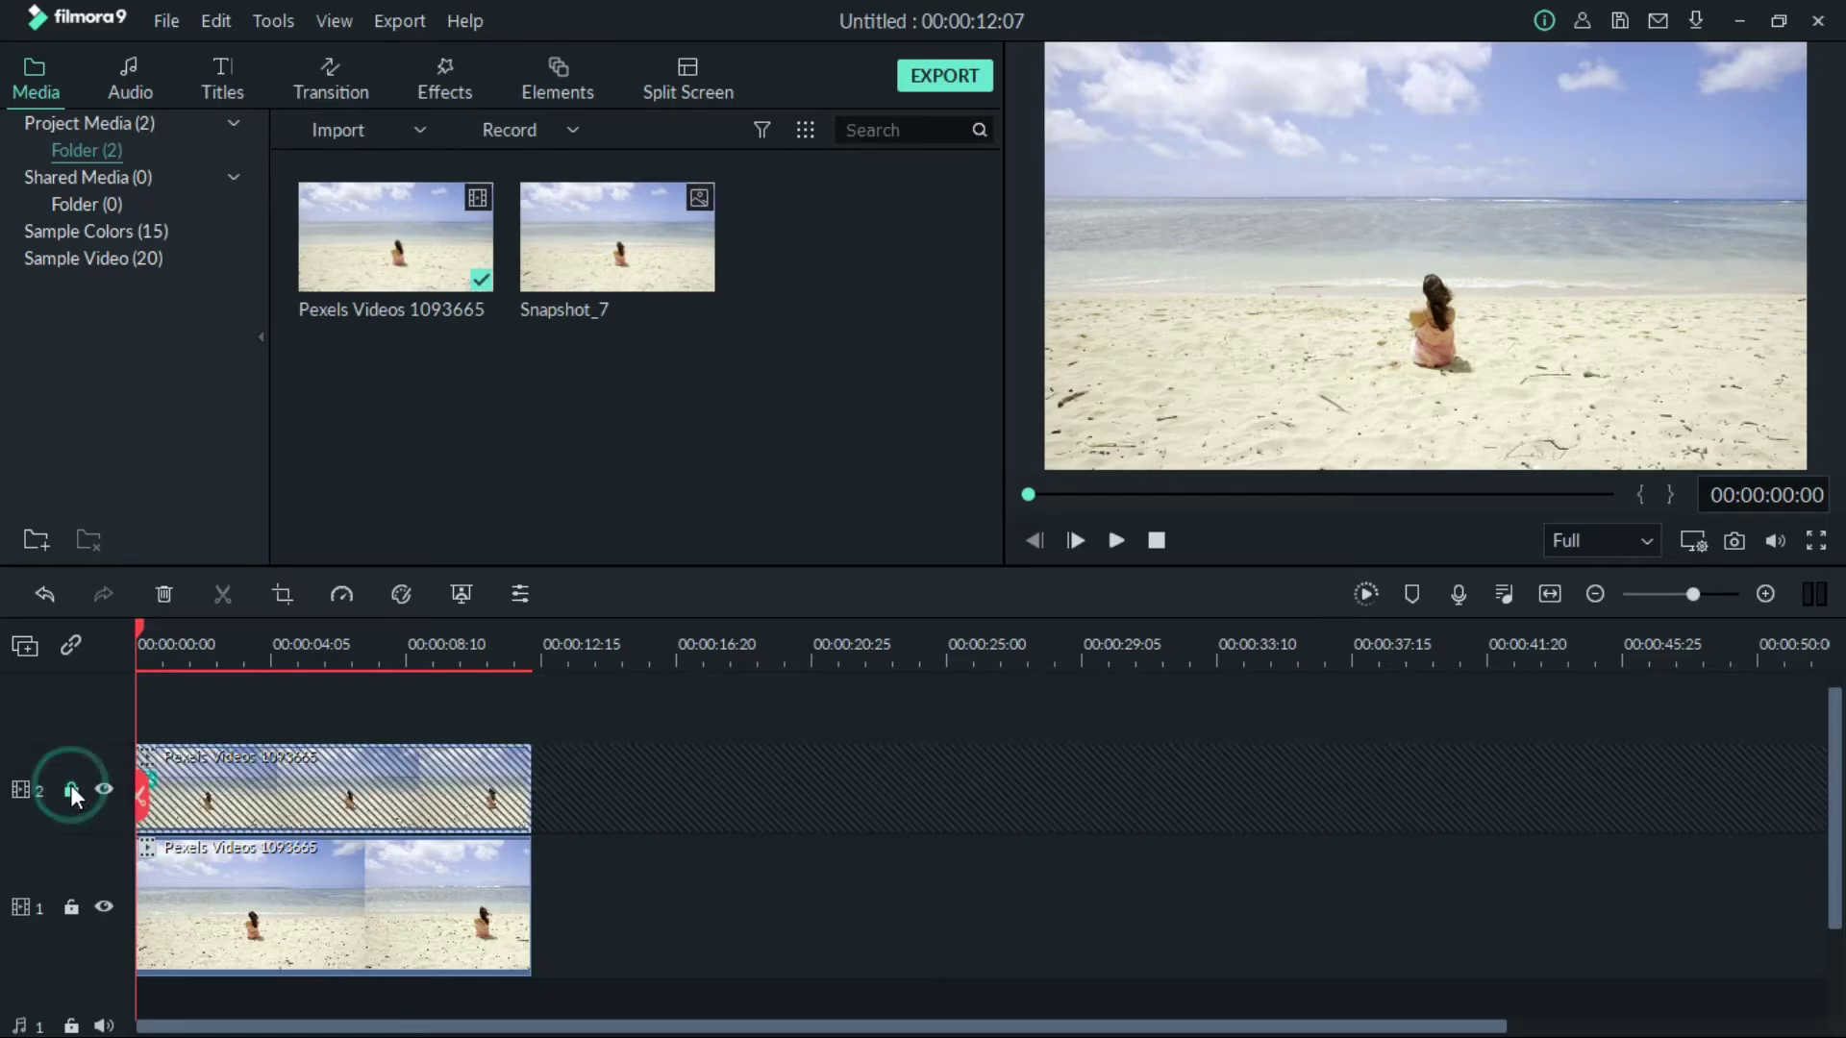
{"action": "double_click", "coordinate": [296, 923]}
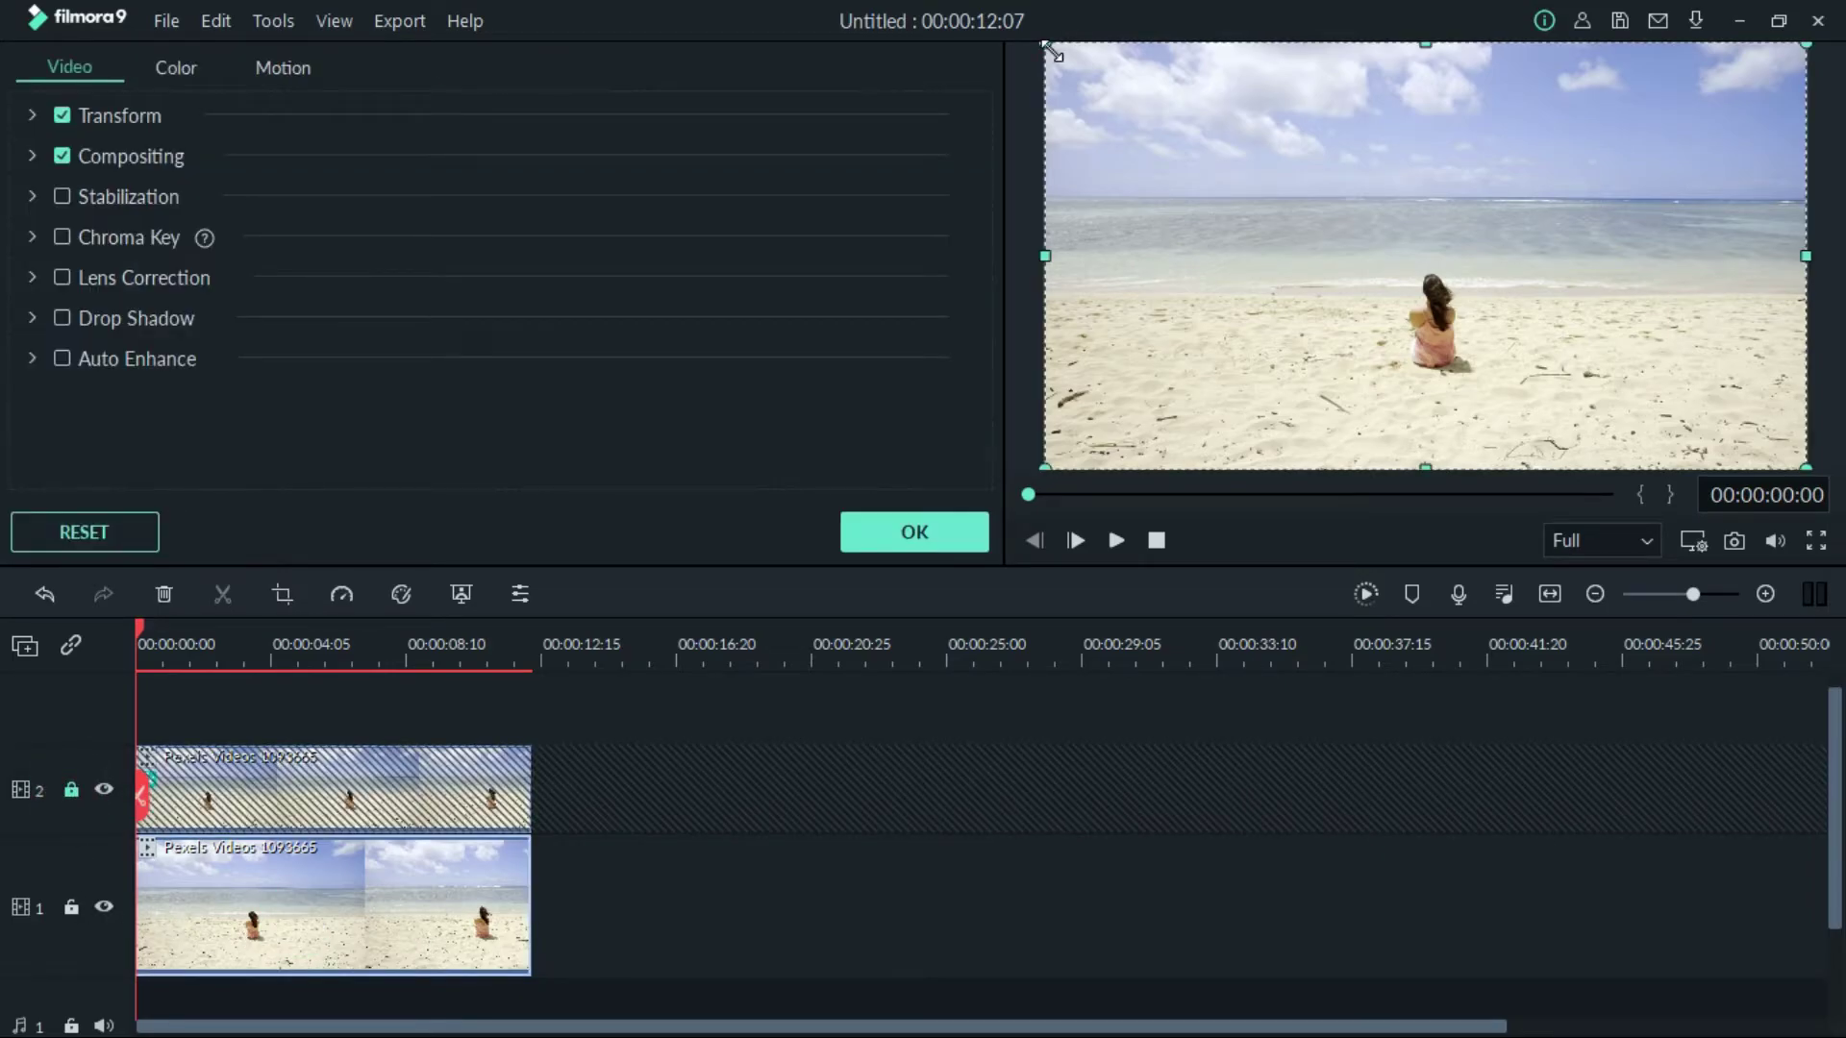
{"action": "left_click_drag", "start_coordinate": [1050, 50], "coordinate": [843, 9]}
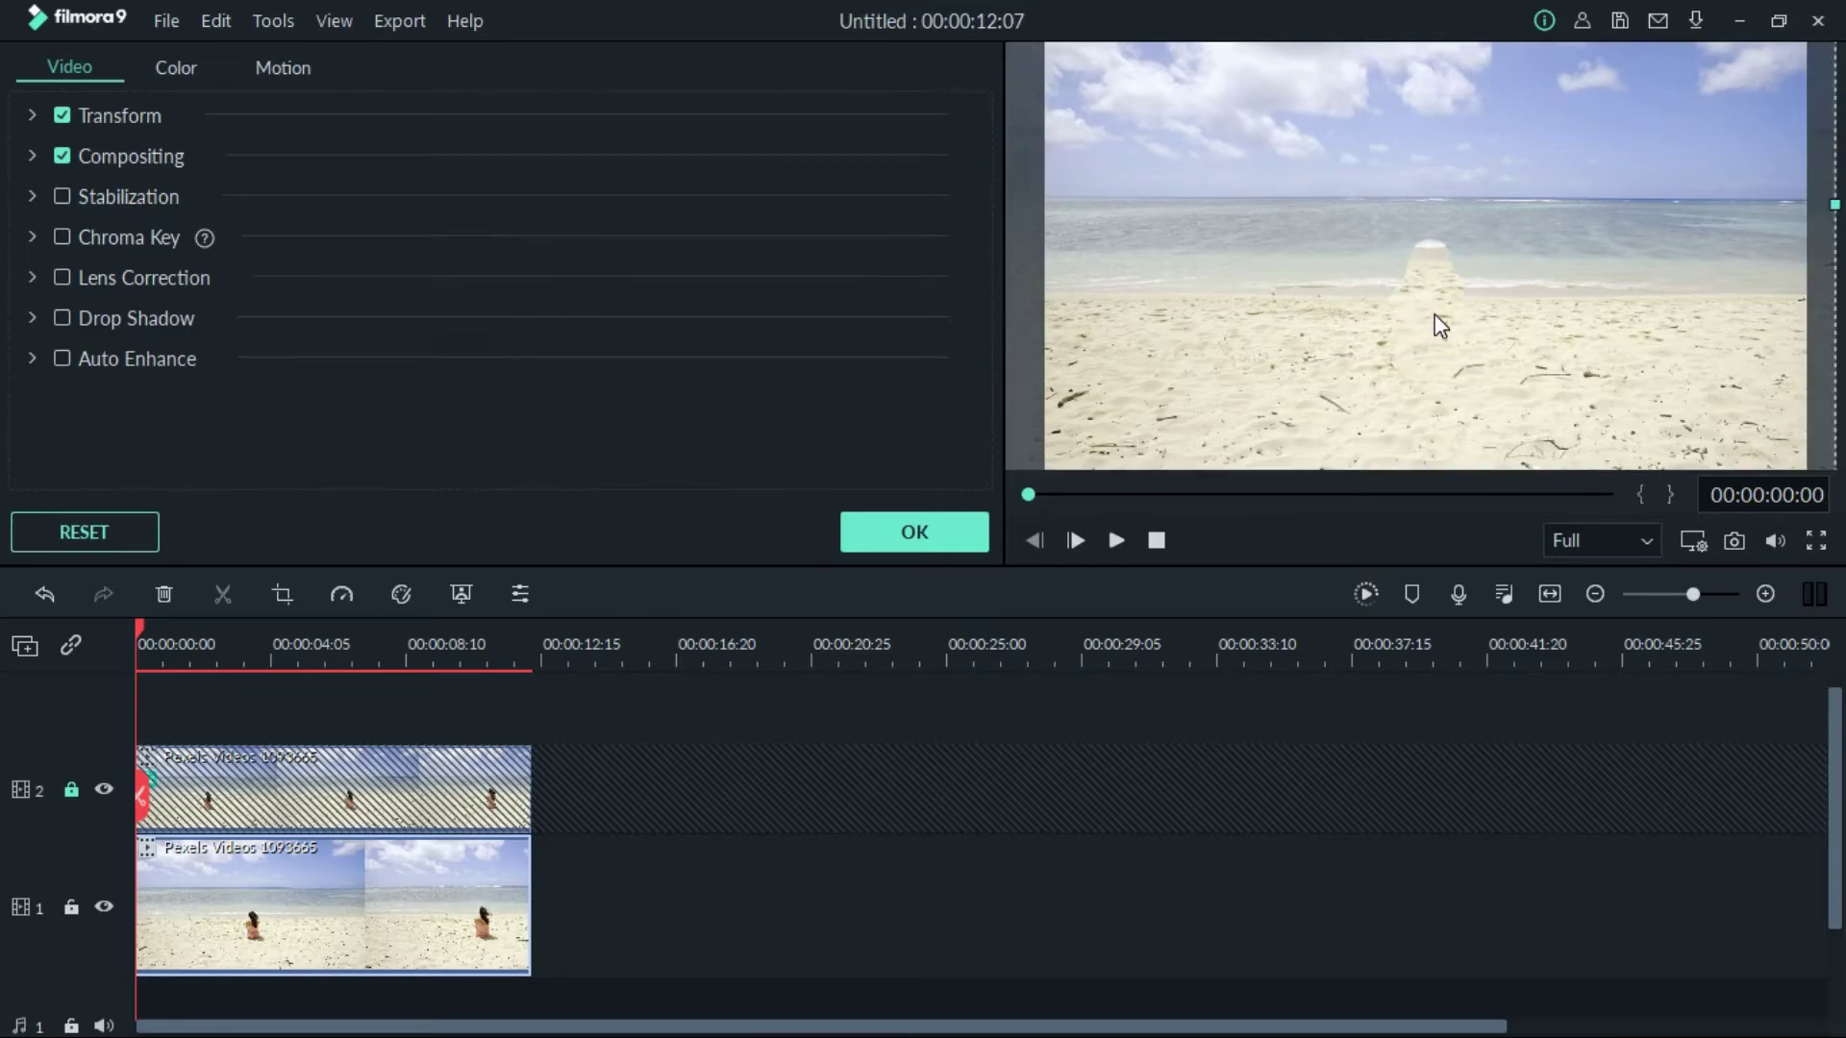
{"action": "left_click_drag", "start_coordinate": [1433, 313], "coordinate": [1439, 358]}
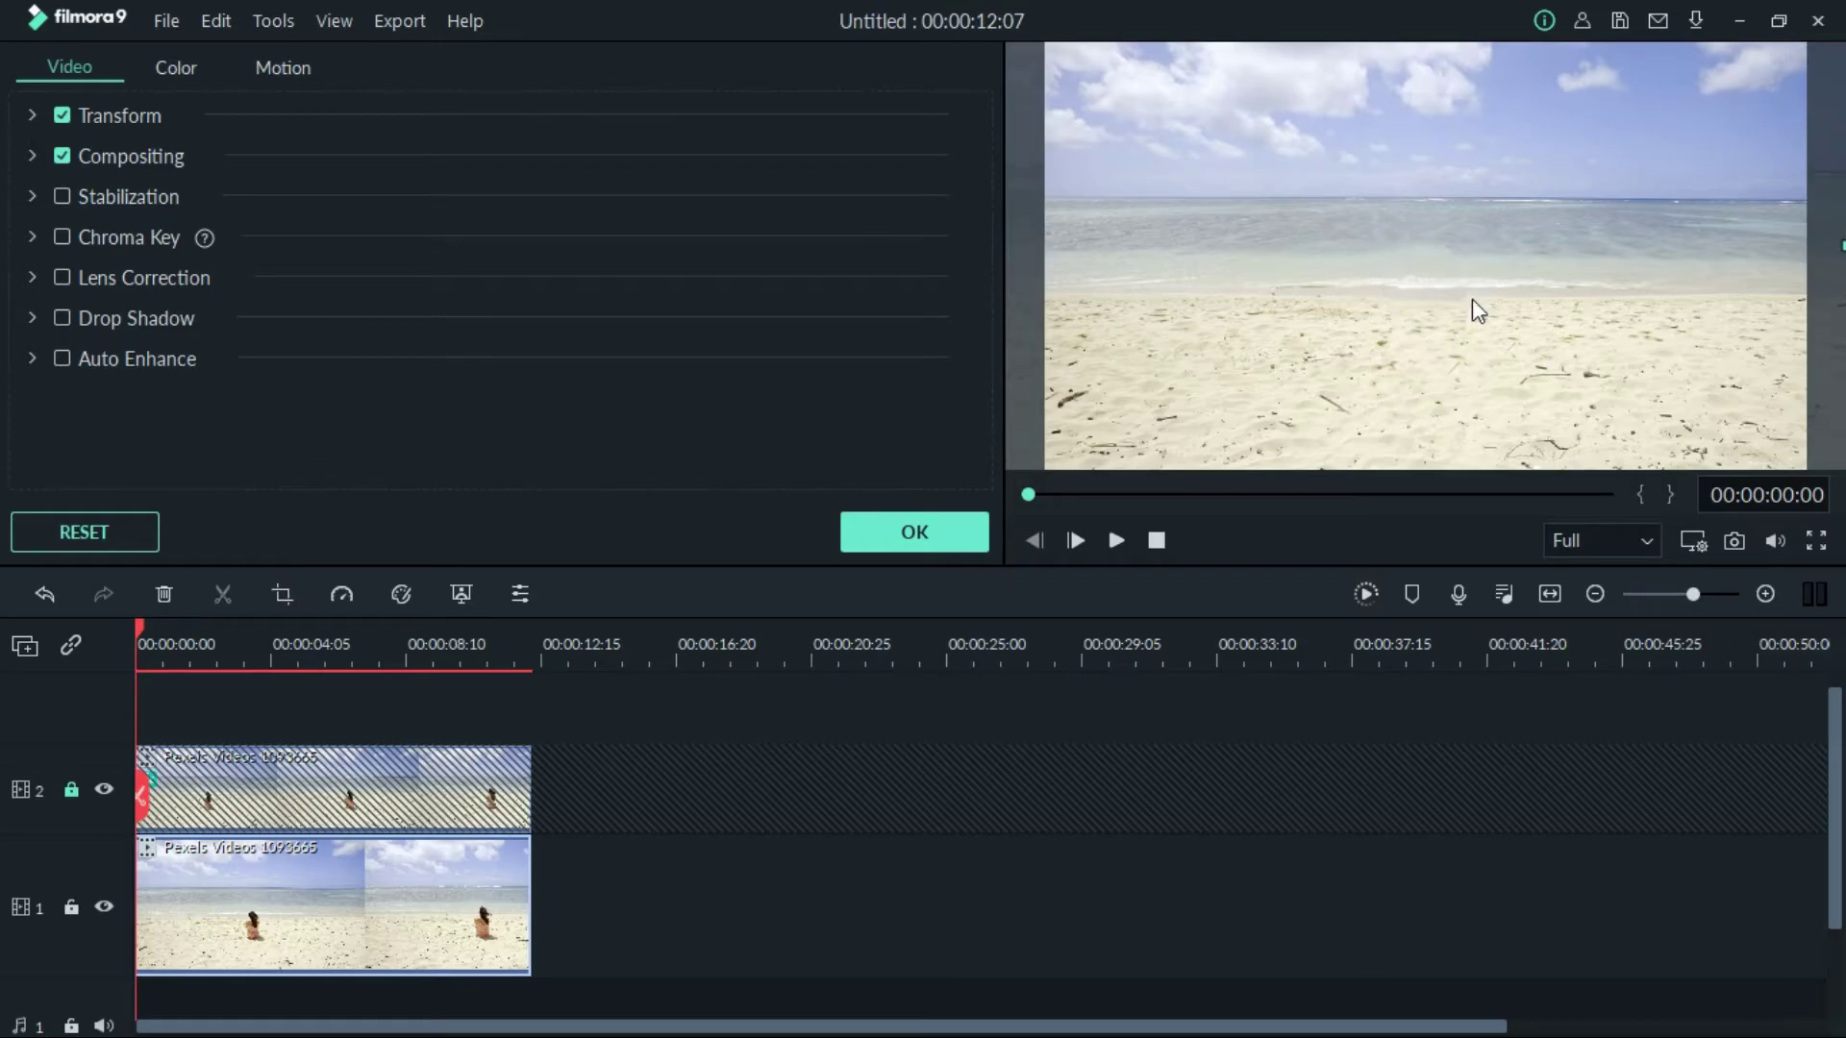
Step: Play back the patched beach clip, view it full screen, then unlock track 2
{"action": "left_click", "coordinate": [1115, 539]}
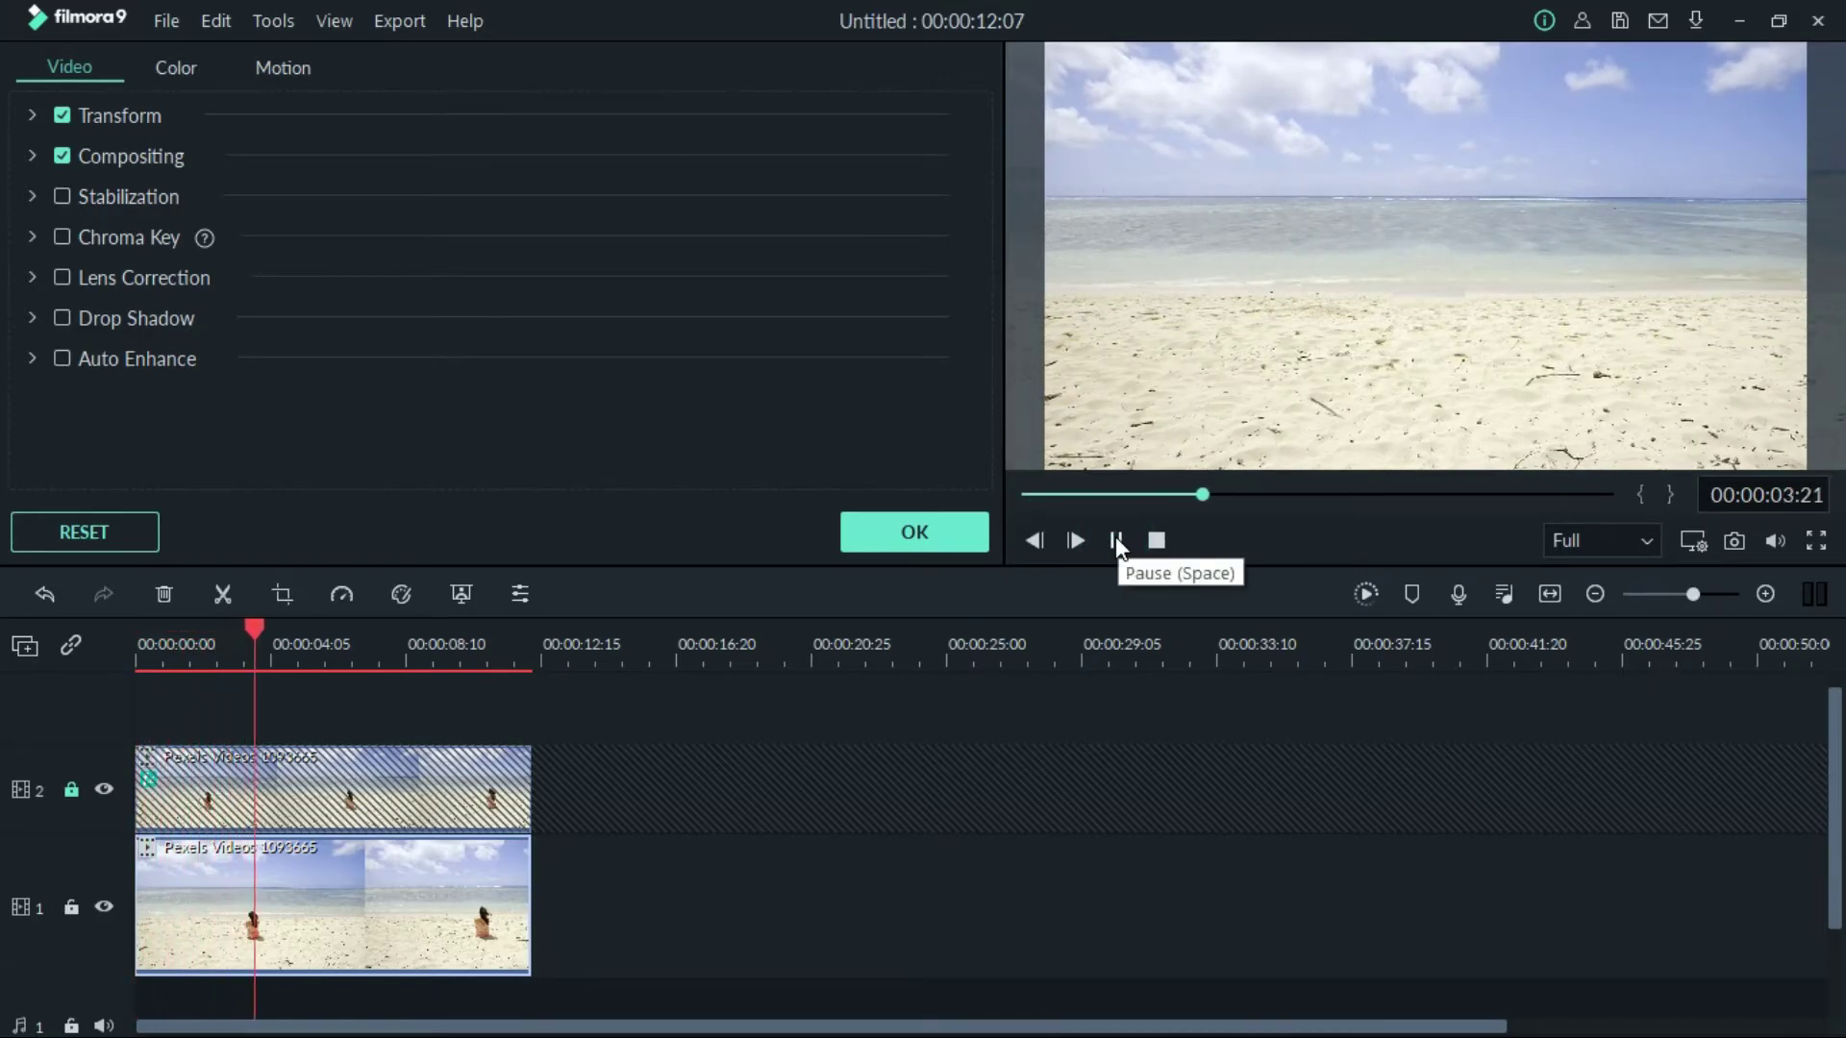
{"action": "left_click", "coordinate": [1115, 537]}
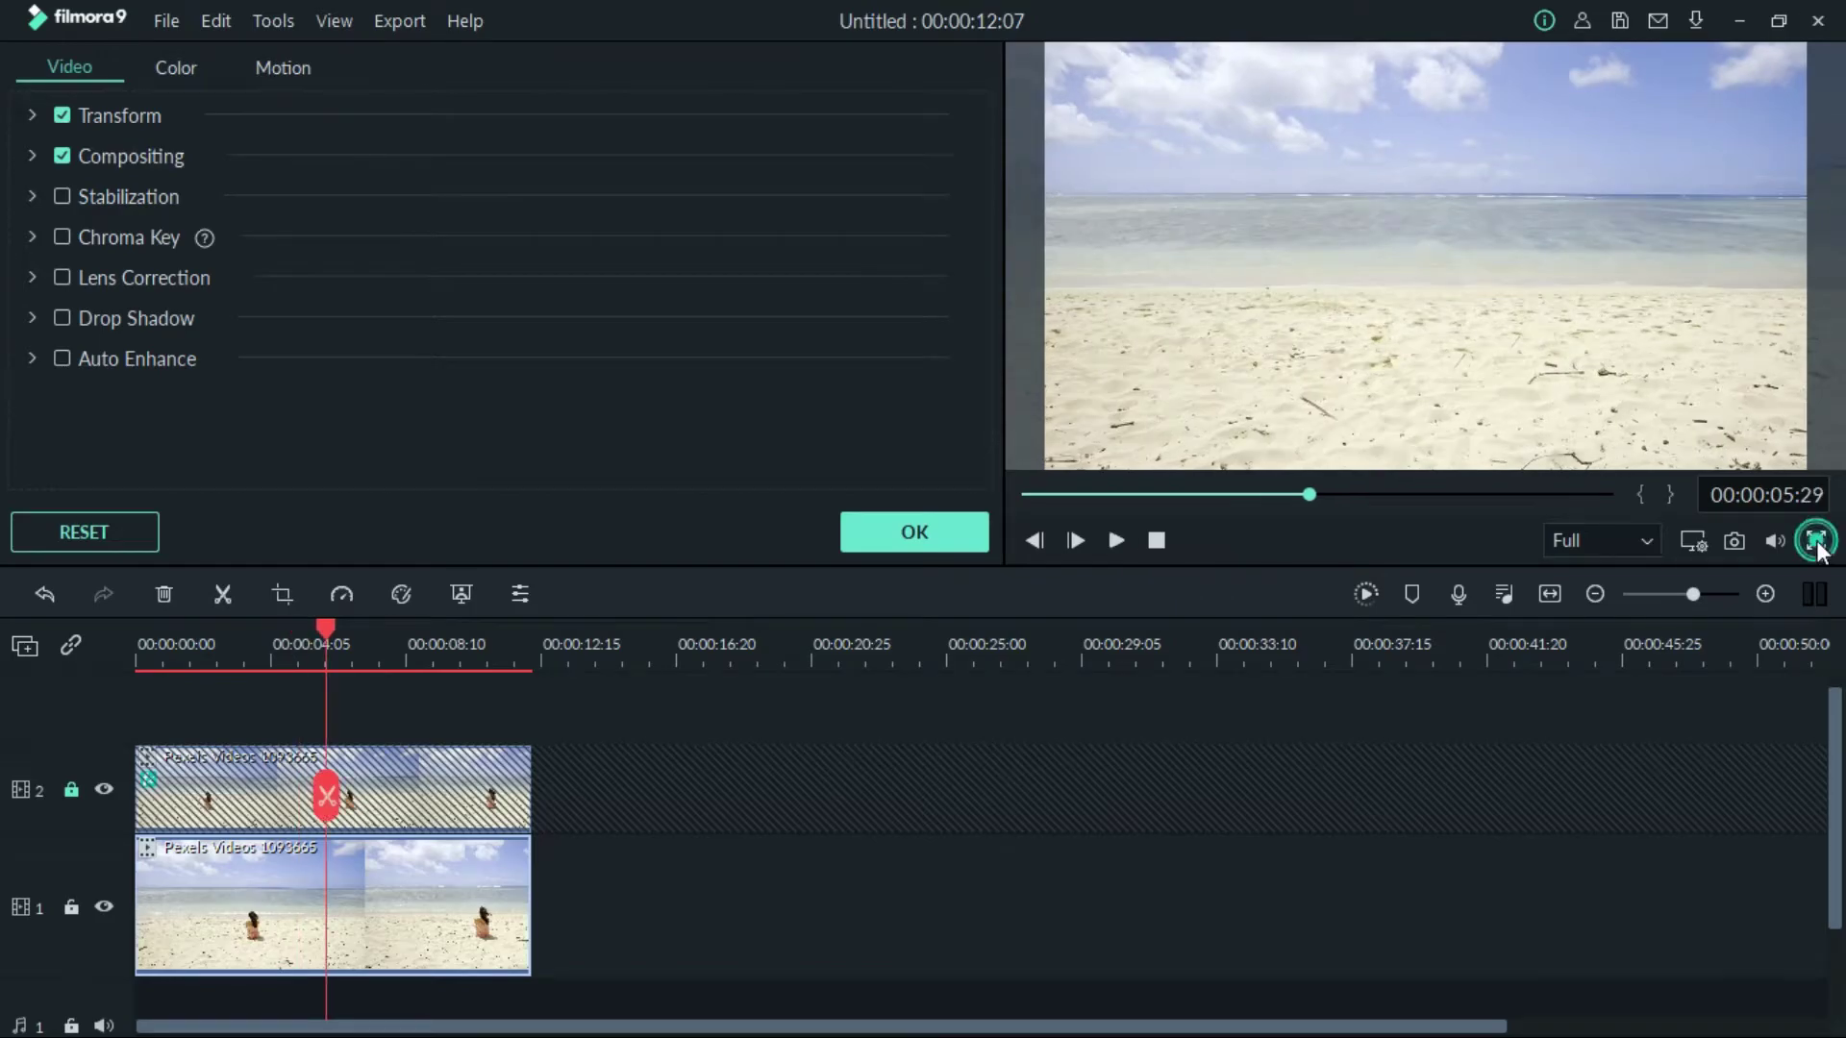
{"action": "left_click", "coordinate": [1814, 540]}
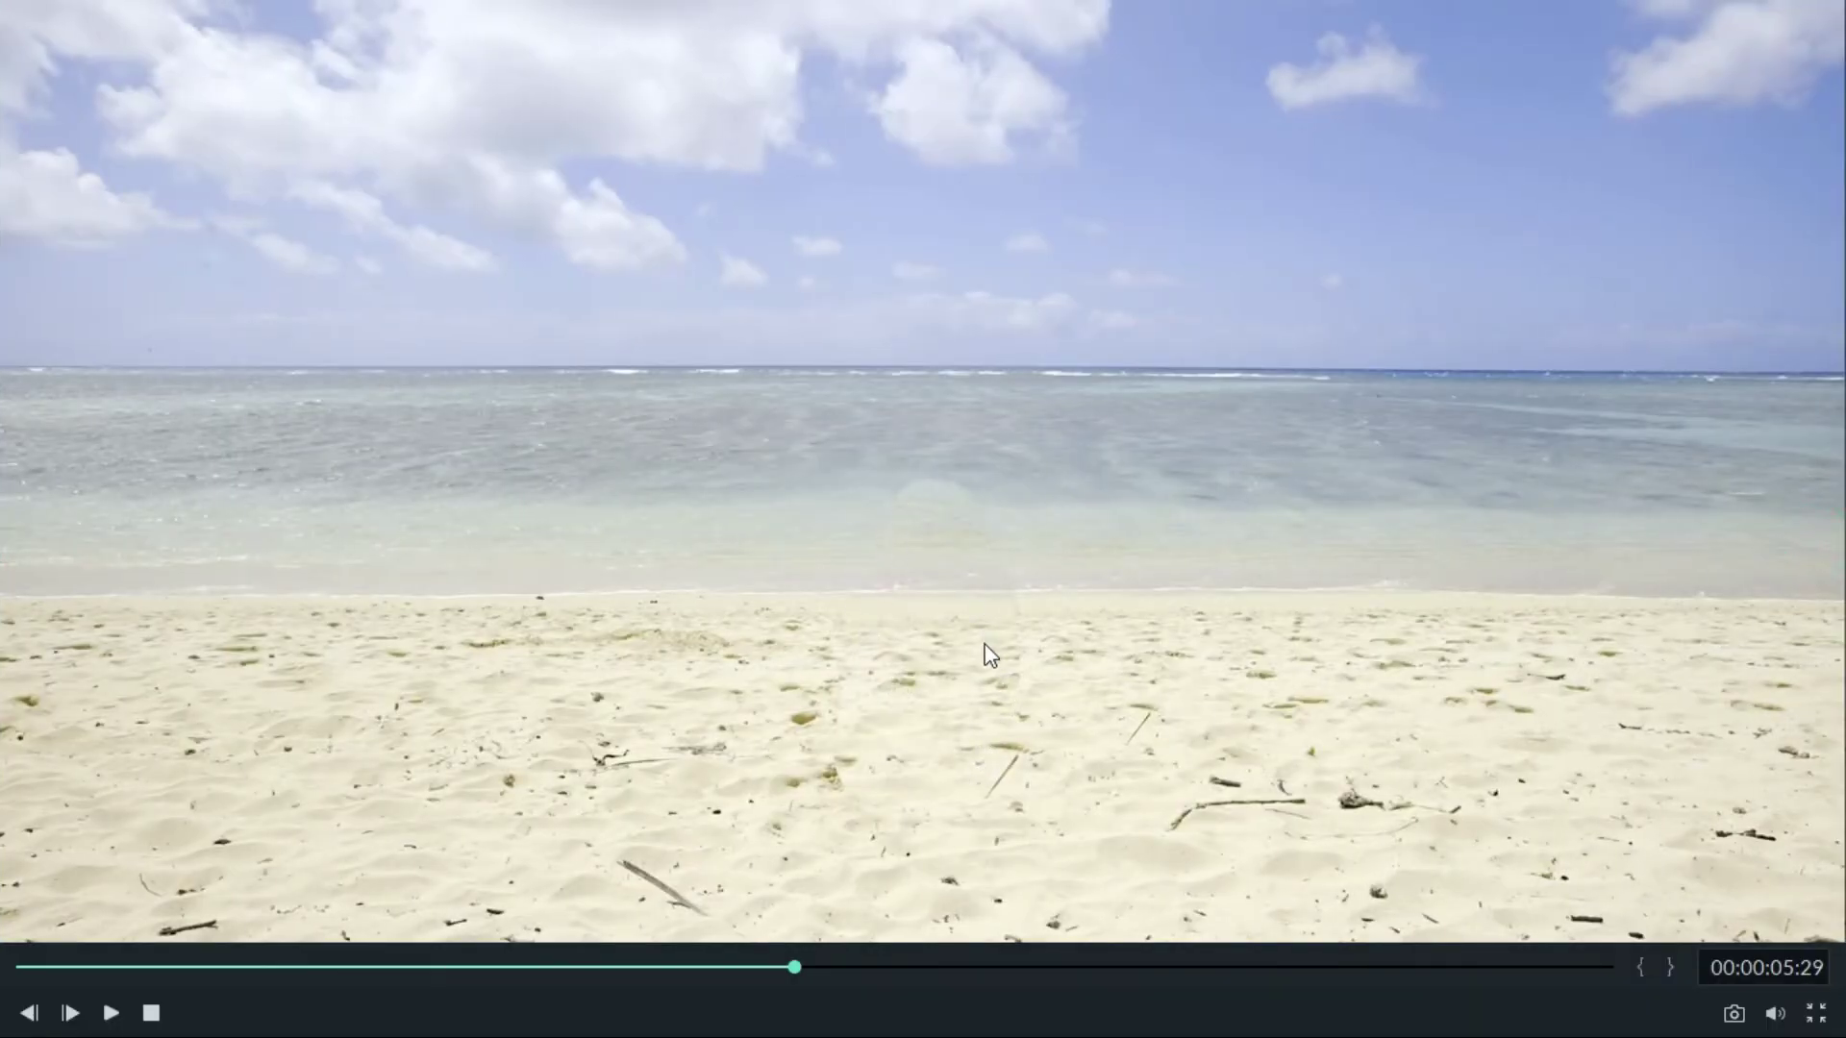
{"action": "left_click", "coordinate": [1815, 1014]}
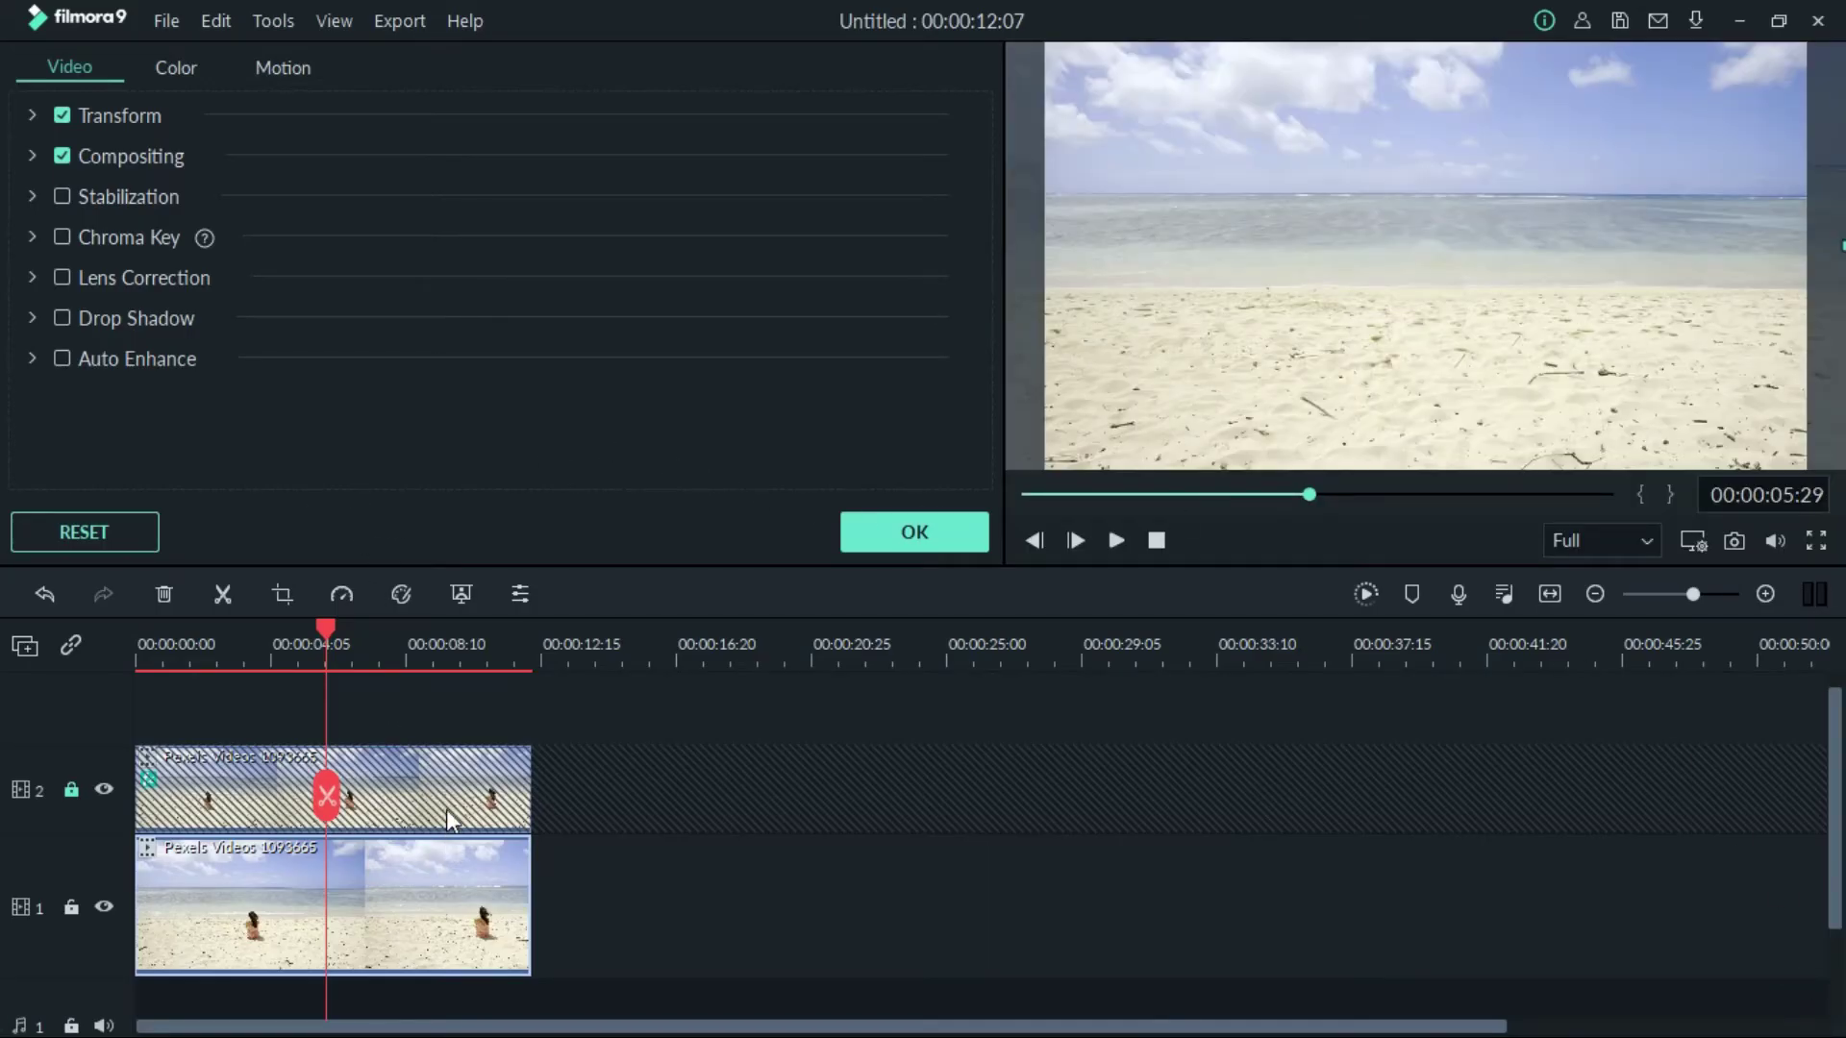
{"action": "left_click", "coordinate": [72, 789]}
Step: Set the top clip's mask feather to about 20, then play back the softened patch
{"action": "double_click", "coordinate": [394, 770]}
{"action": "scroll", "coordinate": [520, 362], "scroll_direction": "down", "scroll_amount": 10}
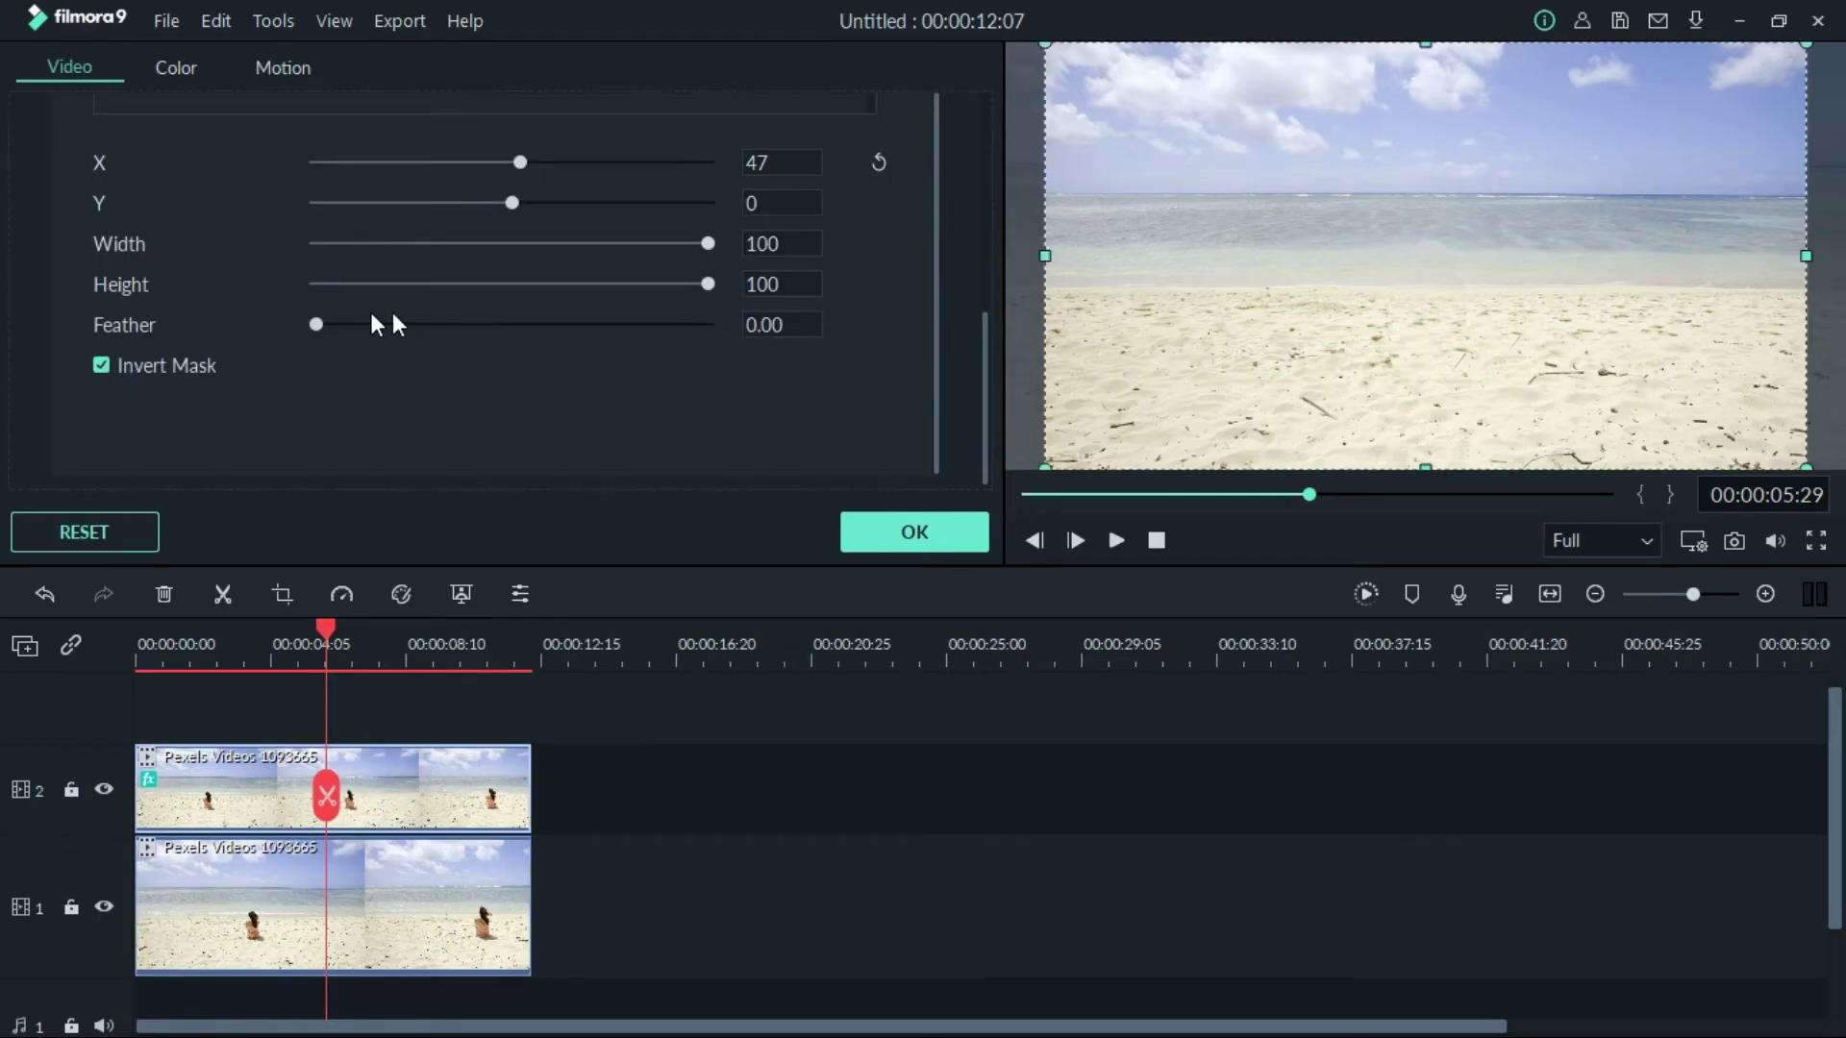
{"action": "left_click_drag", "start_coordinate": [317, 325], "coordinate": [415, 328]}
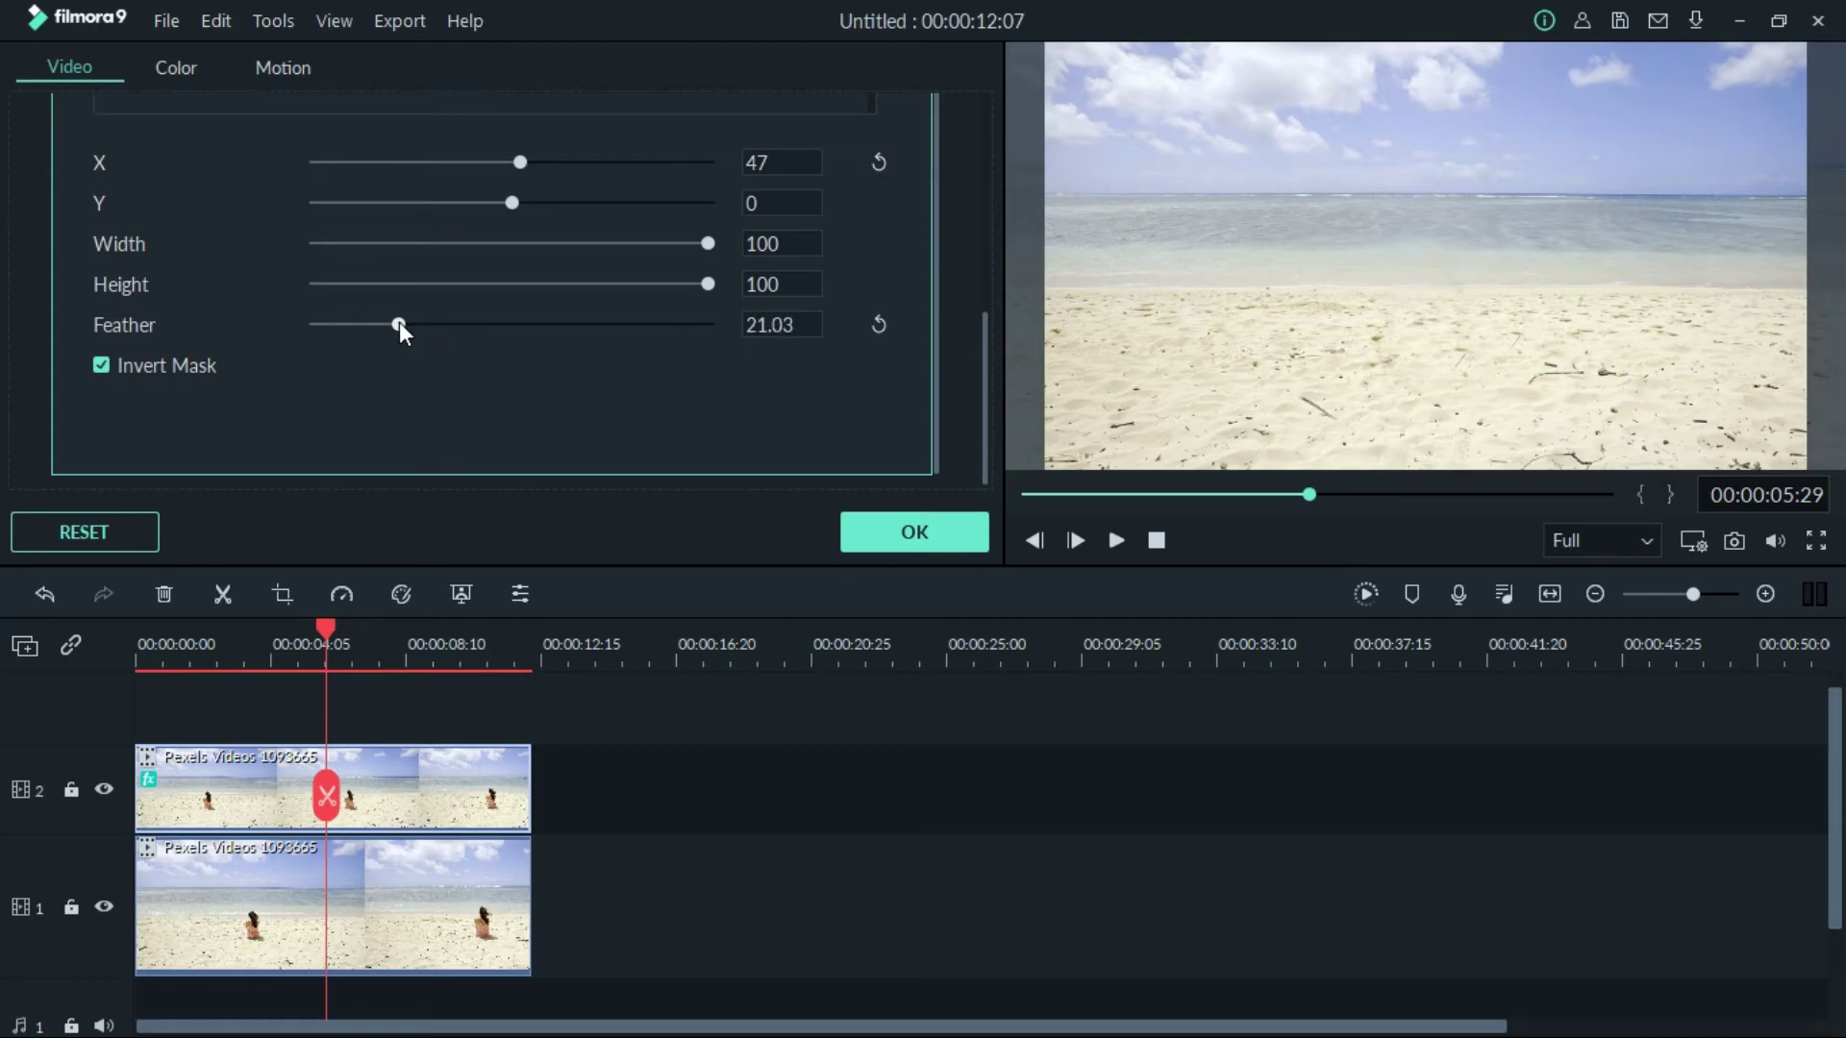
{"action": "left_click_drag", "start_coordinate": [400, 331], "coordinate": [407, 328]}
{"action": "left_click", "coordinate": [921, 529]}
{"action": "left_click", "coordinate": [1115, 541]}
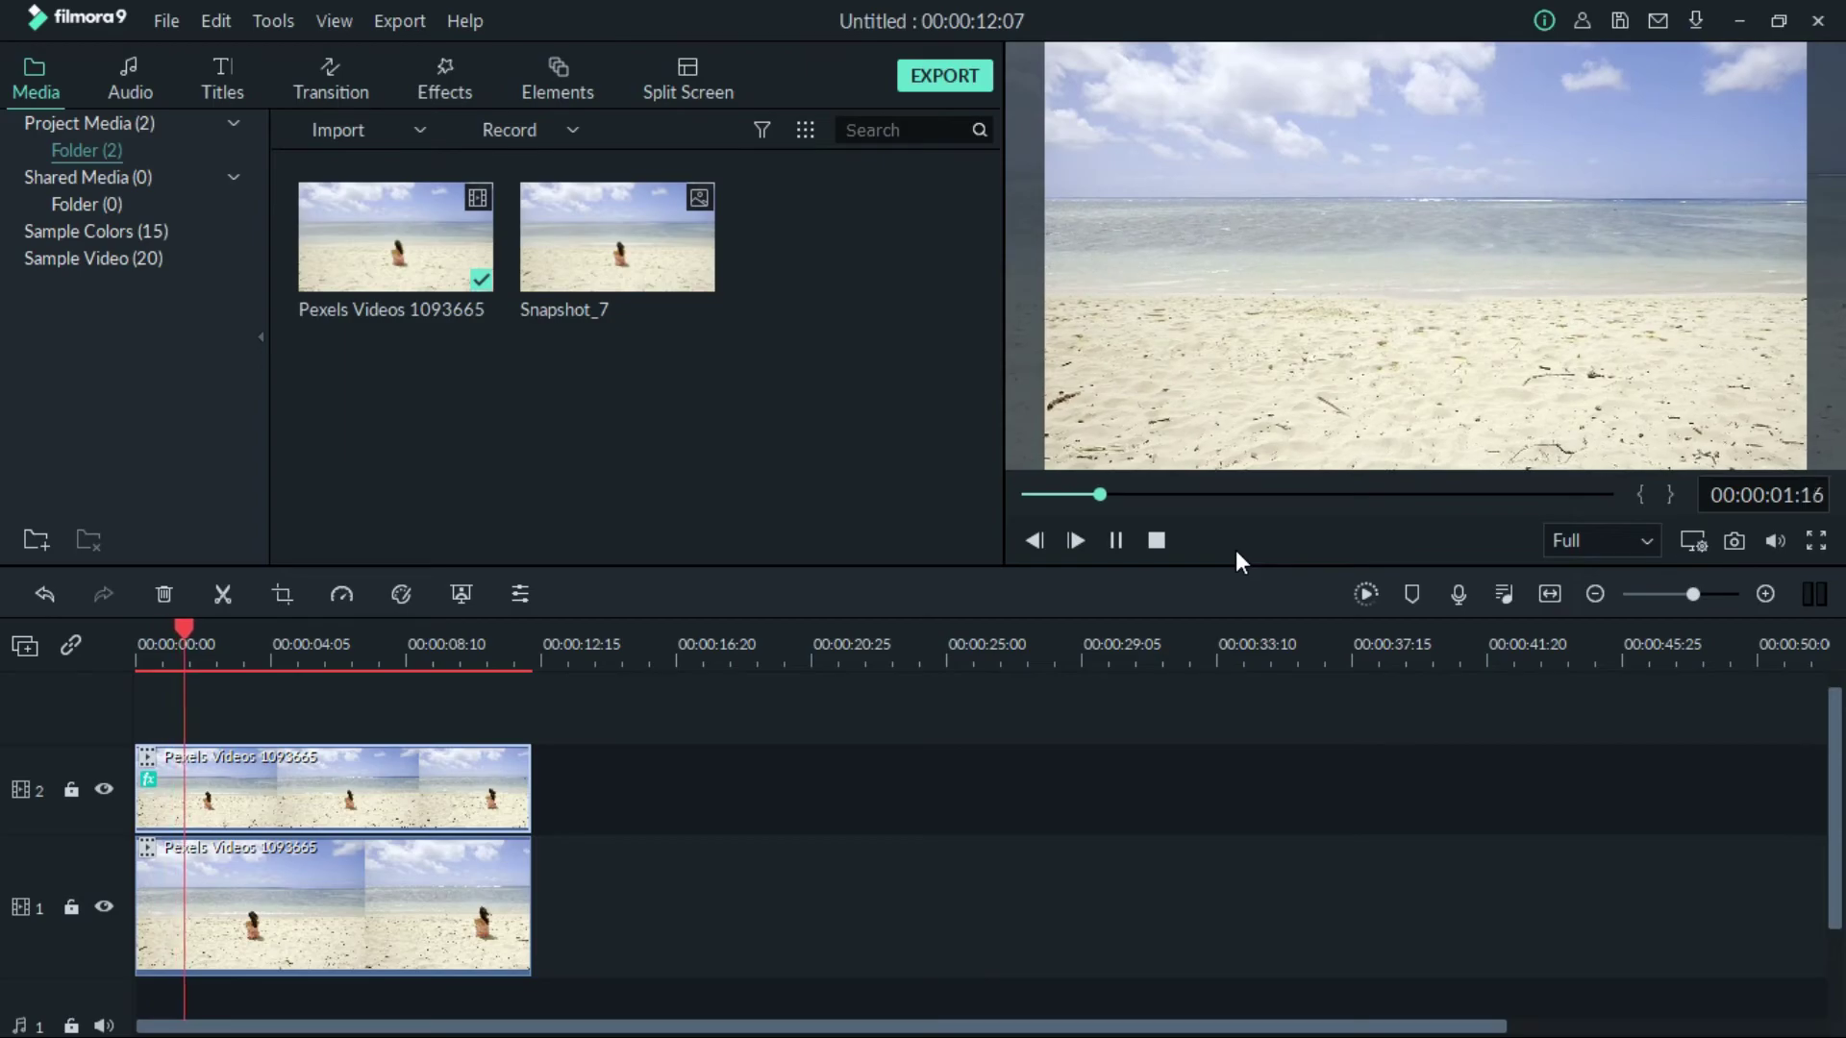
{"action": "key", "text": "space"}
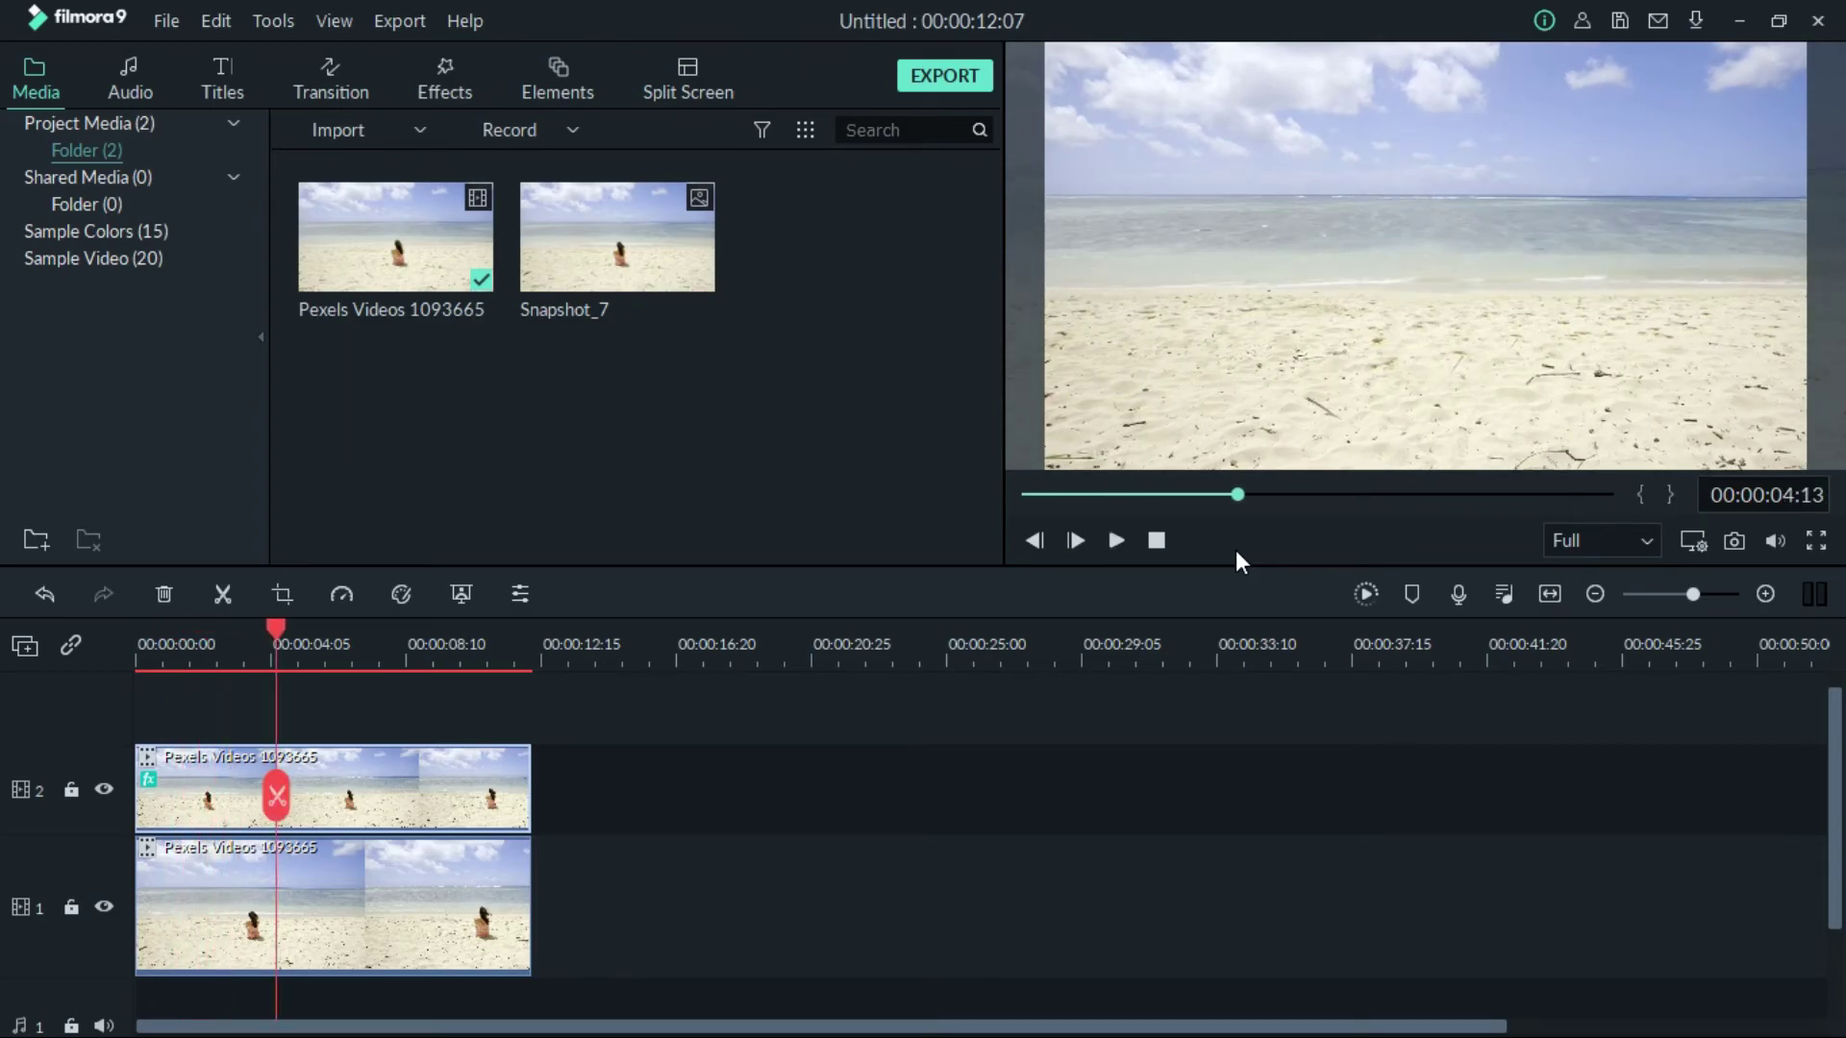